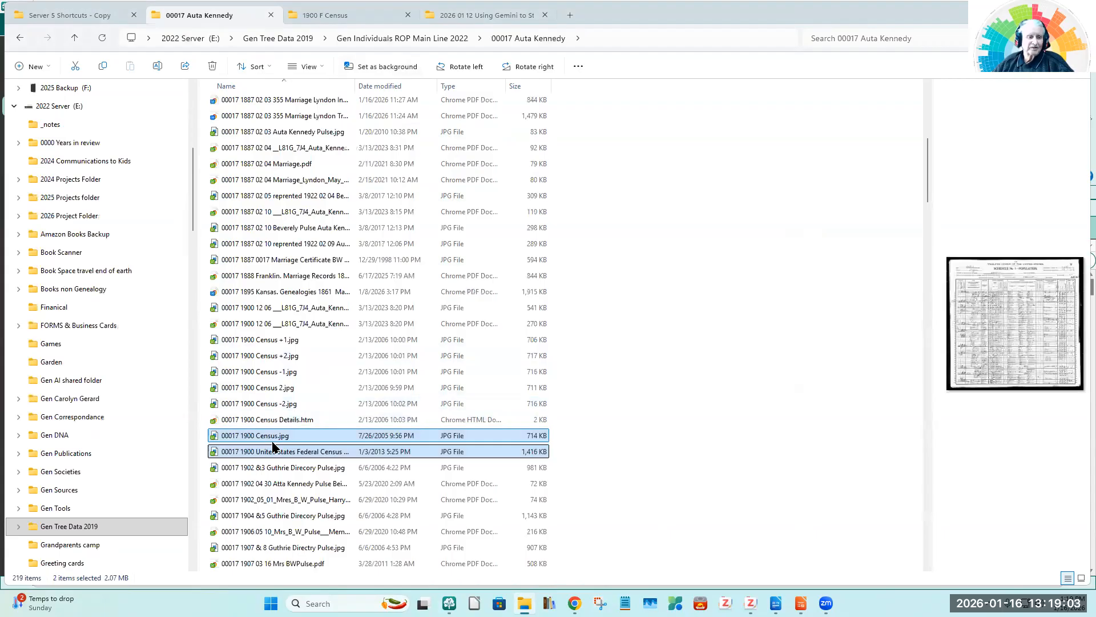
Step: Review the two 1900 census images in the ancestor's folder and the Zotero report files in the 1900 F Census folder
click(268, 437)
click(274, 454)
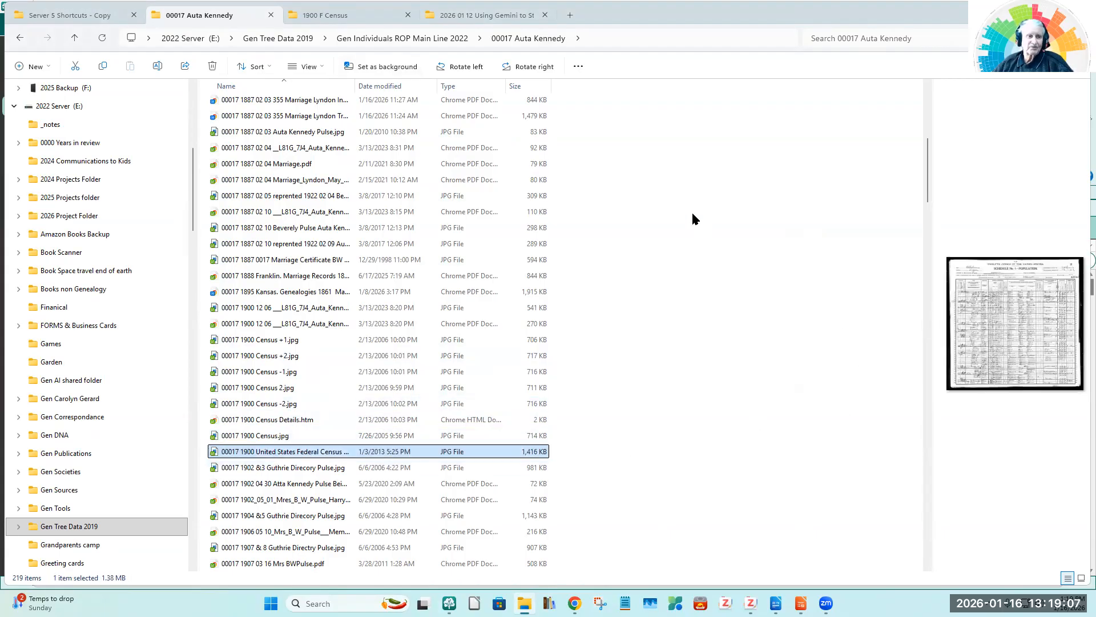
click(327, 17)
click(234, 138)
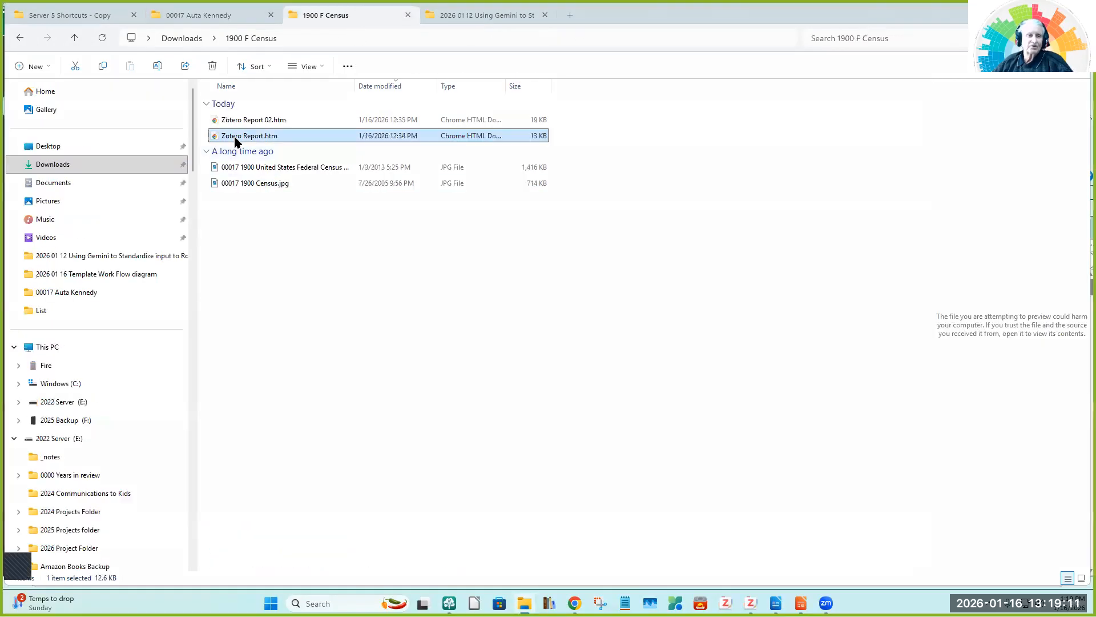
click(226, 121)
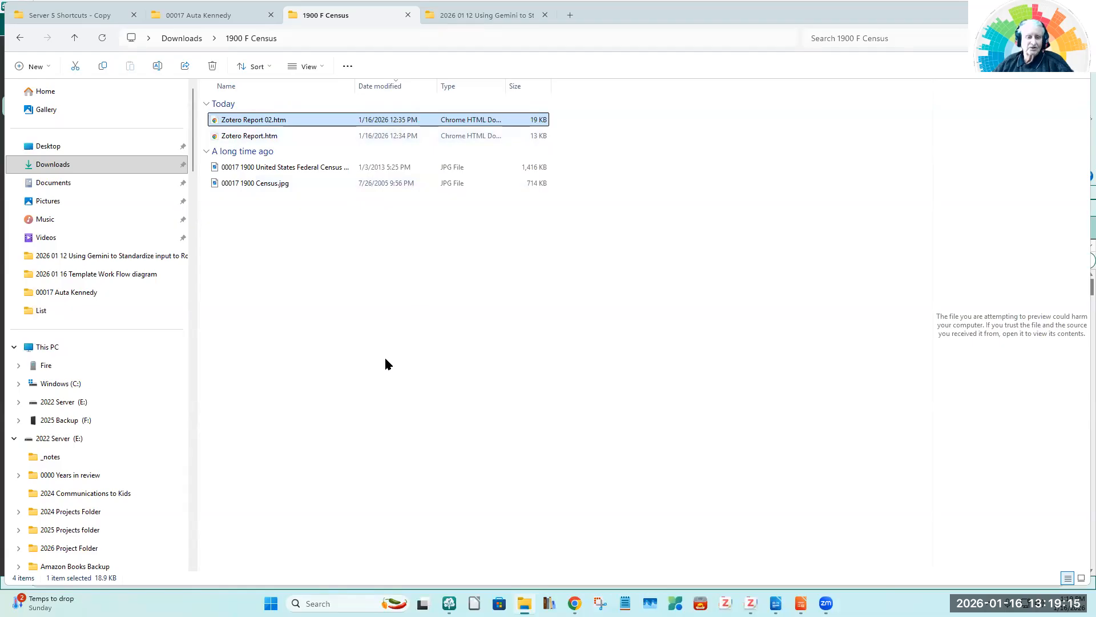
Step: Switch to Zotero, generate a report from the 1900 FCensus 12th Census of Population item, read it through and close it
mouse_move(751, 603)
click(810, 540)
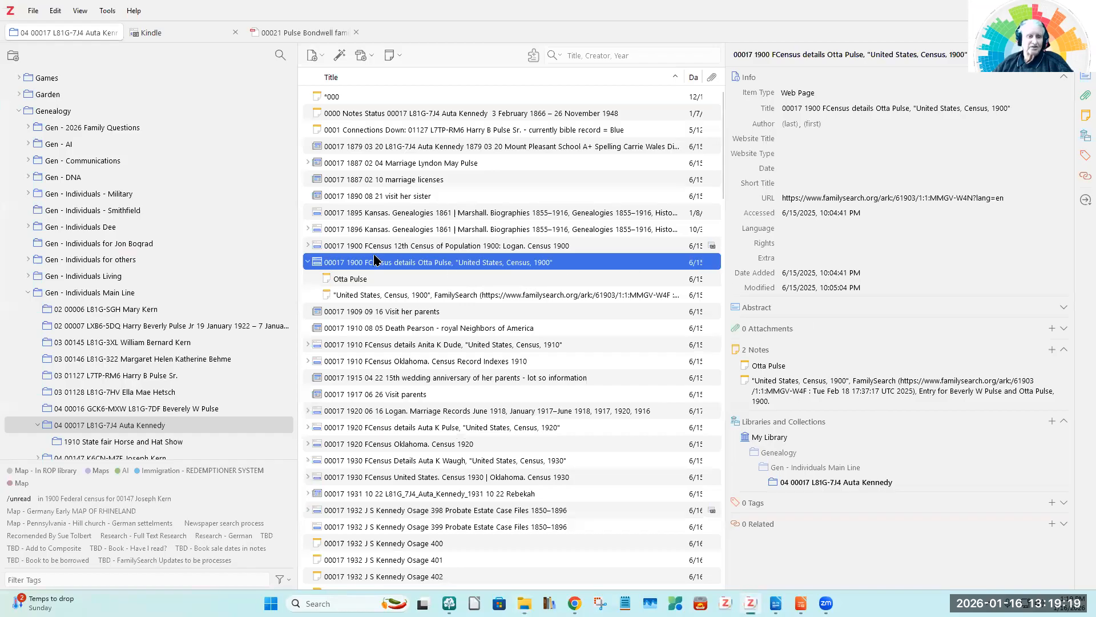
click(383, 246)
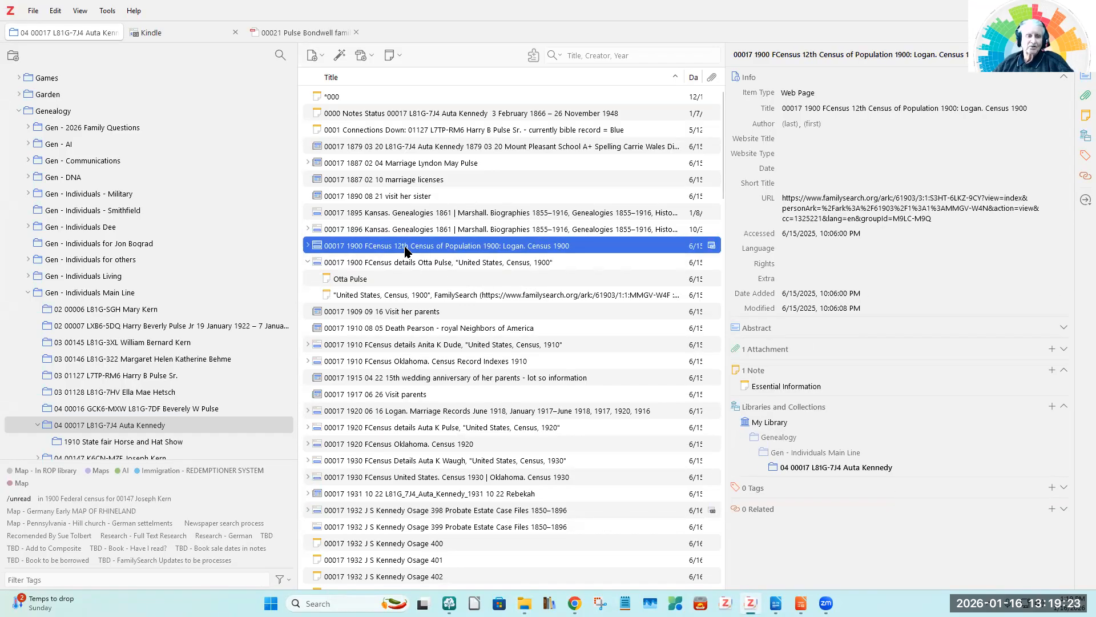
right_click(407, 251)
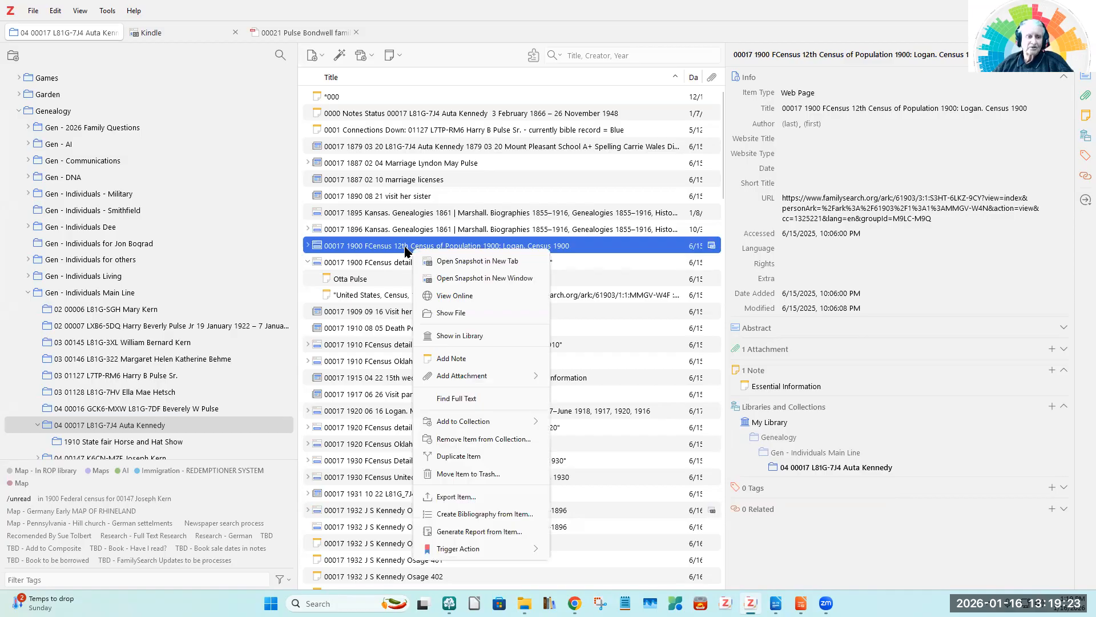
click(461, 531)
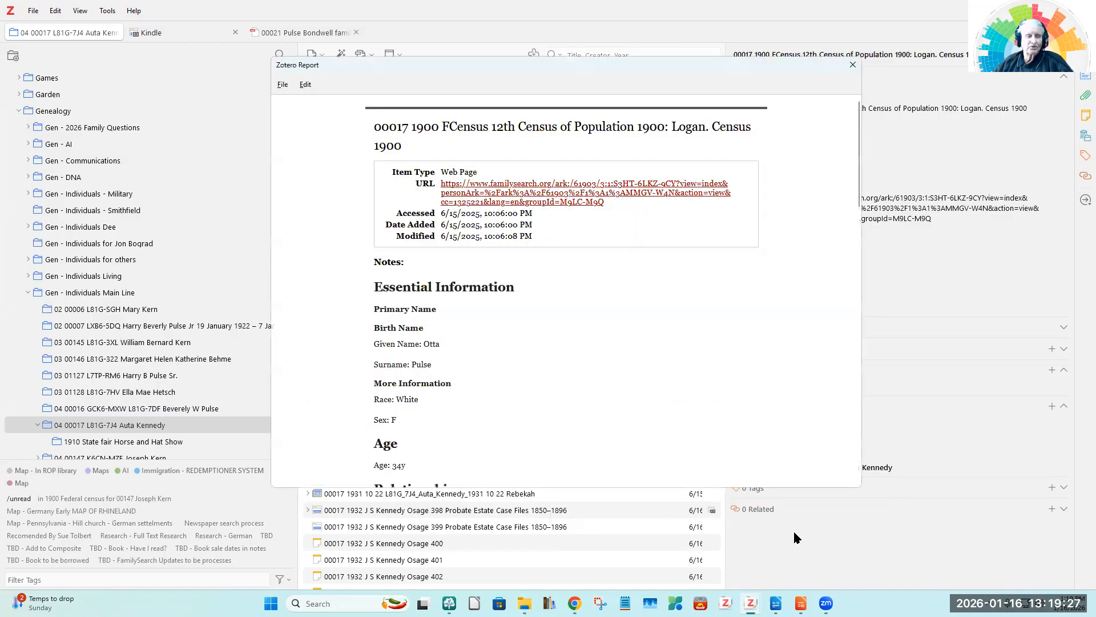
scroll(639, 380, down, 12)
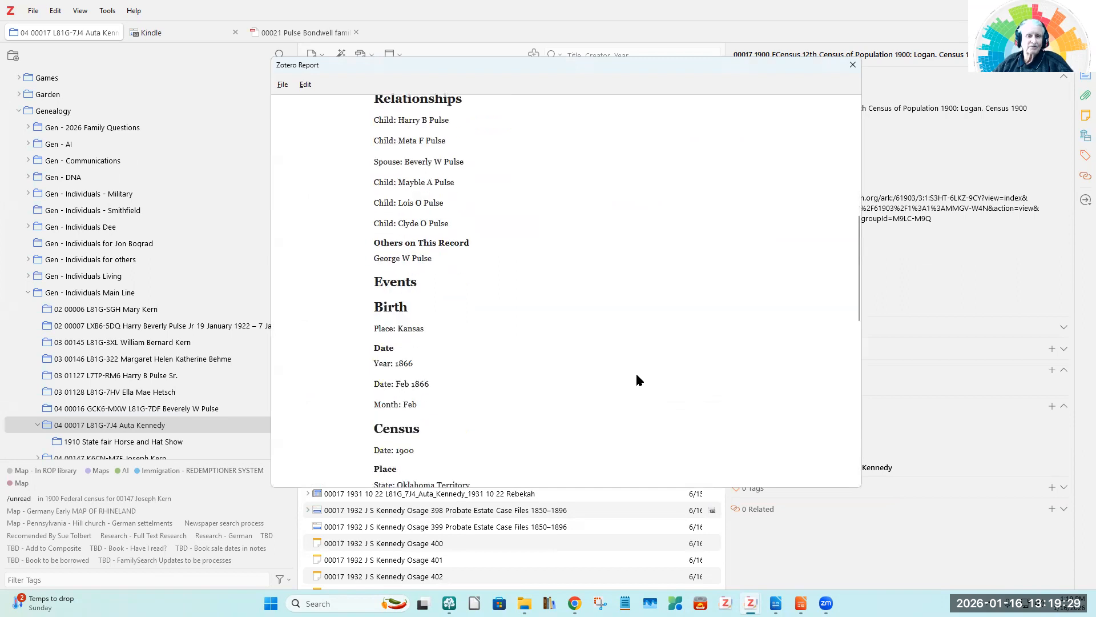
scroll(638, 380, down, 5)
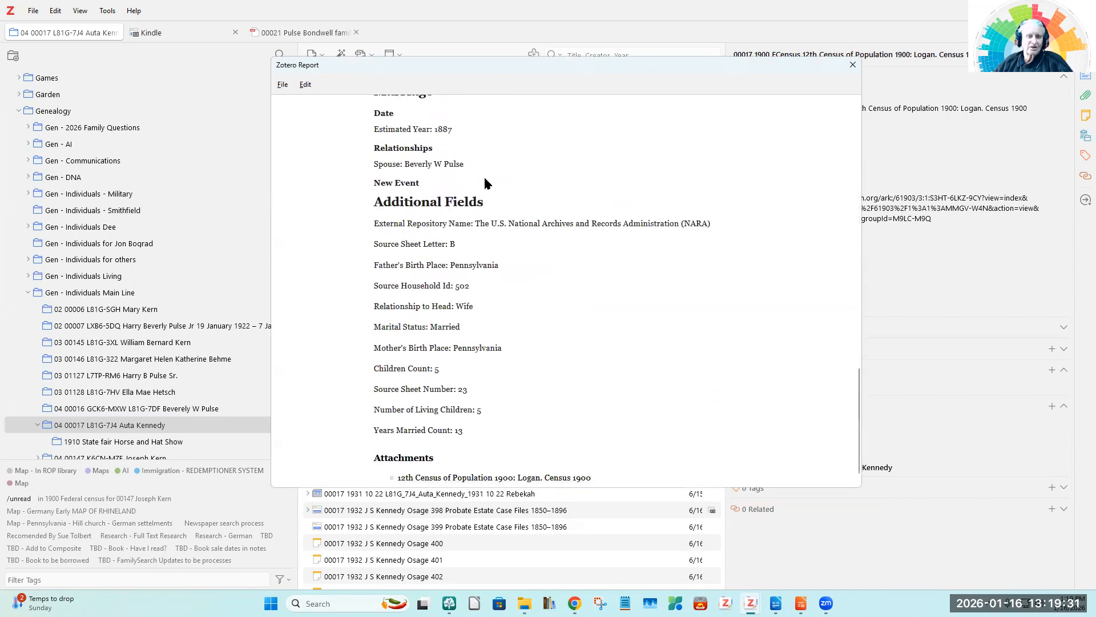
click(849, 69)
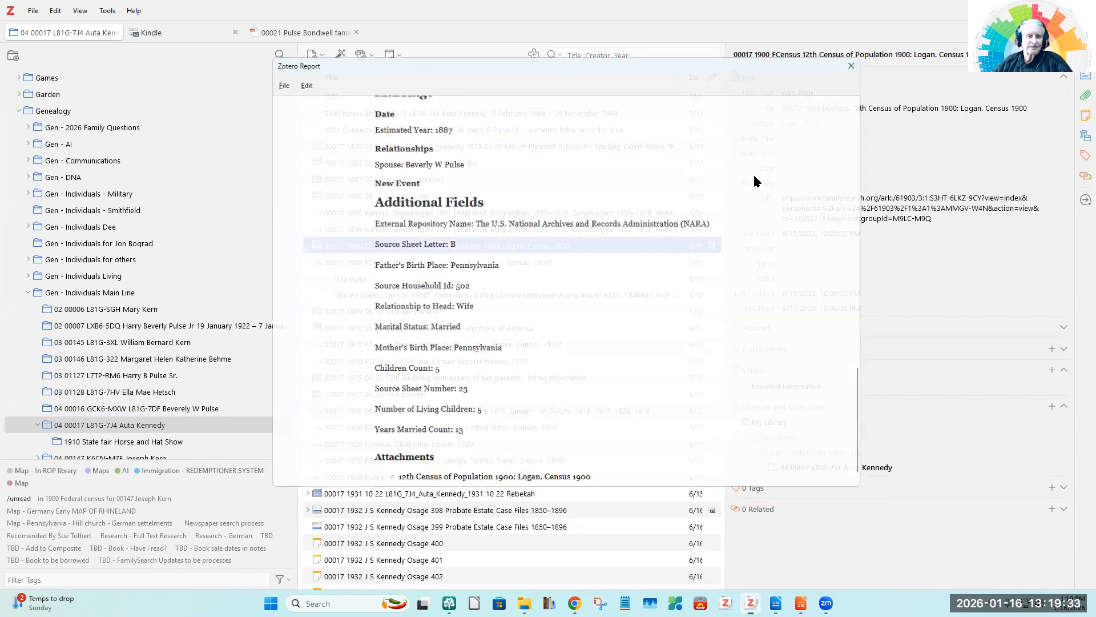
Step: Generate a report from the 1900 FCensus details item, read through the household details and close the report
click(398, 265)
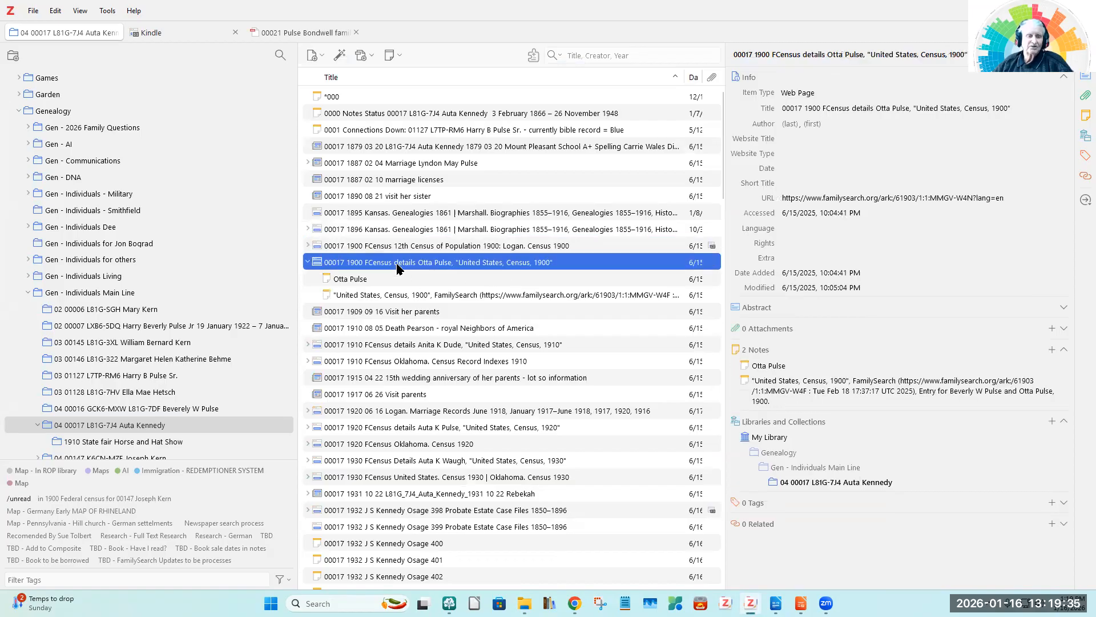
right_click(417, 267)
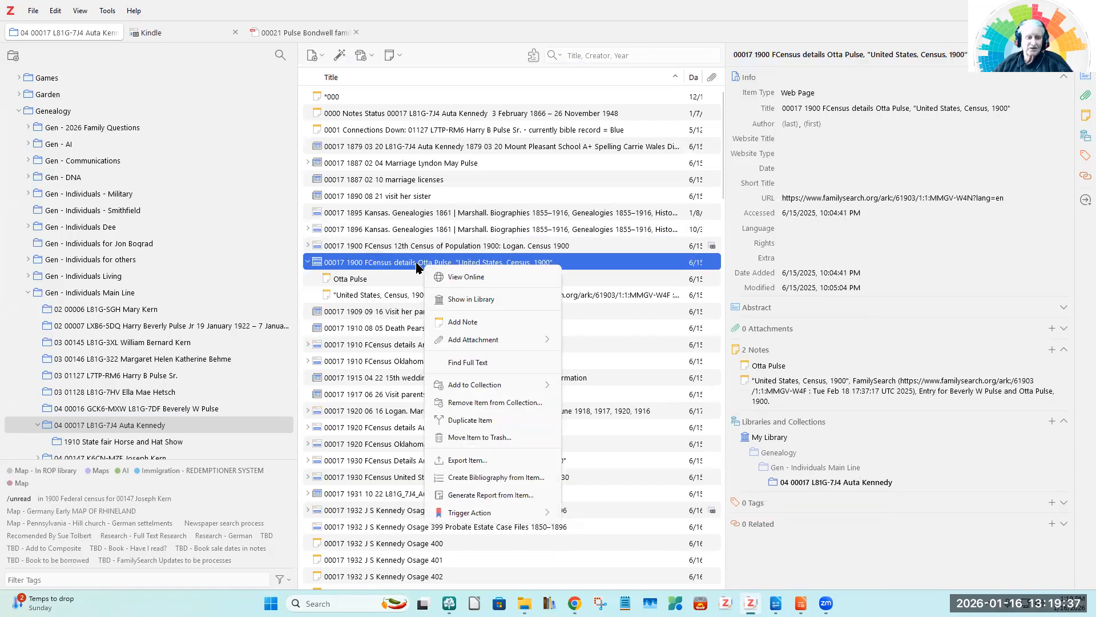
click(457, 494)
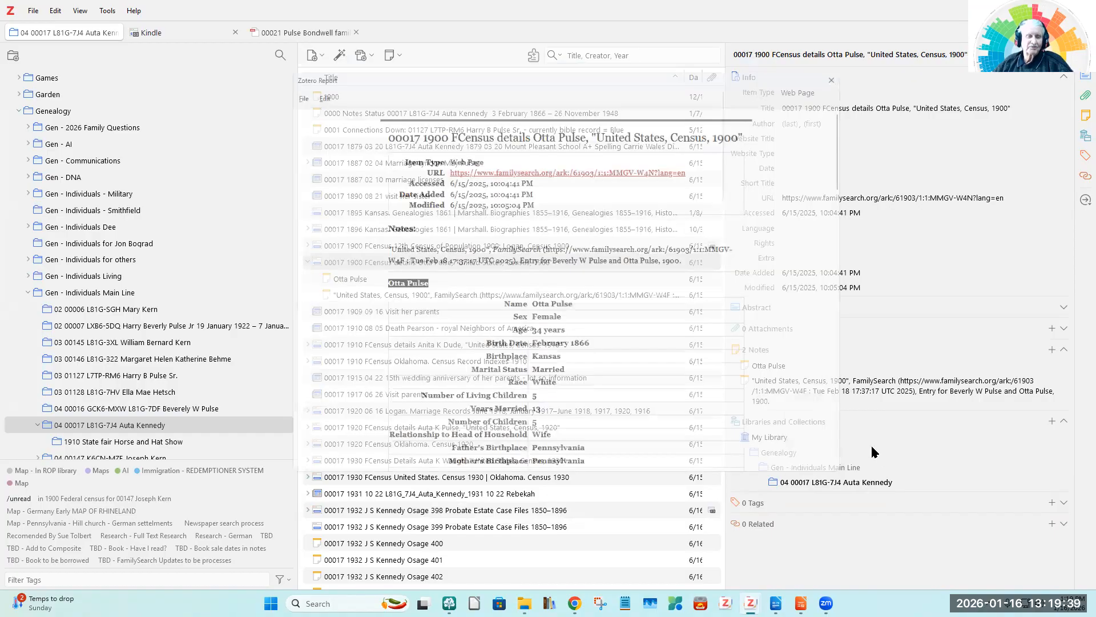
scroll(711, 361, down, 10)
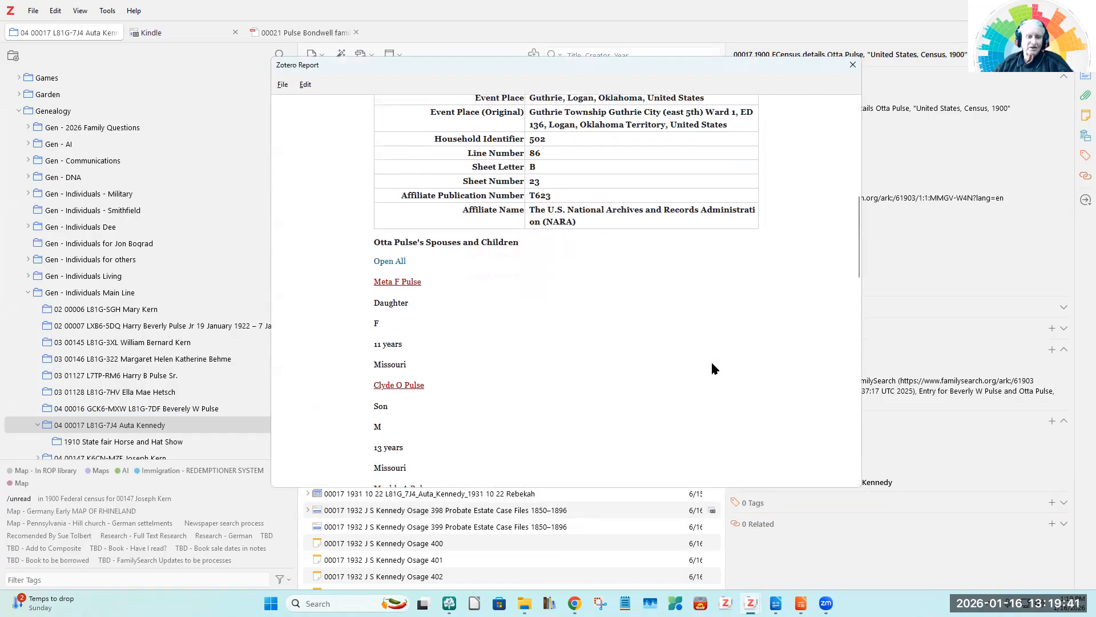
scroll(712, 366, down, 3)
scroll(712, 365, down, 10)
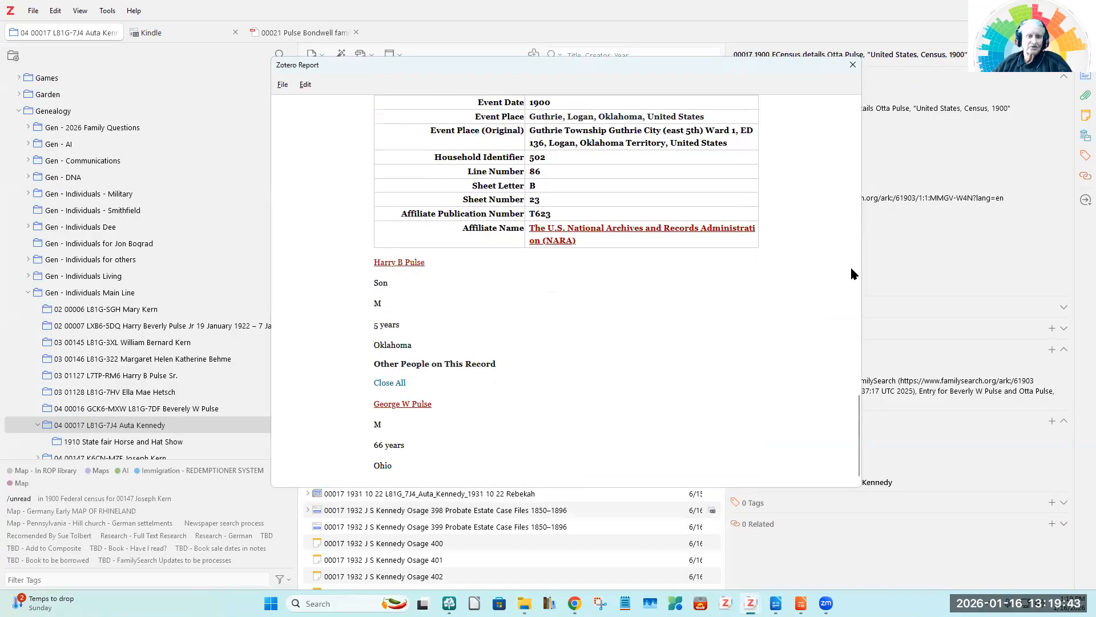
click(852, 66)
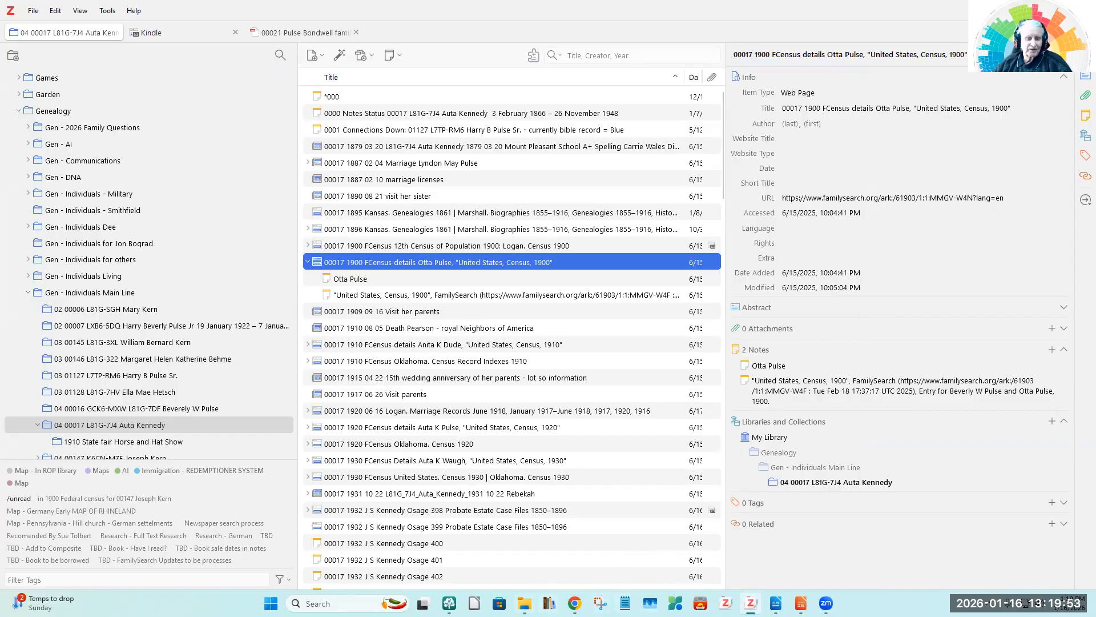
Step: Switch to the Gemini chat "Genealogical Data Extraction: 1900 Census" in Chrome
click(574, 603)
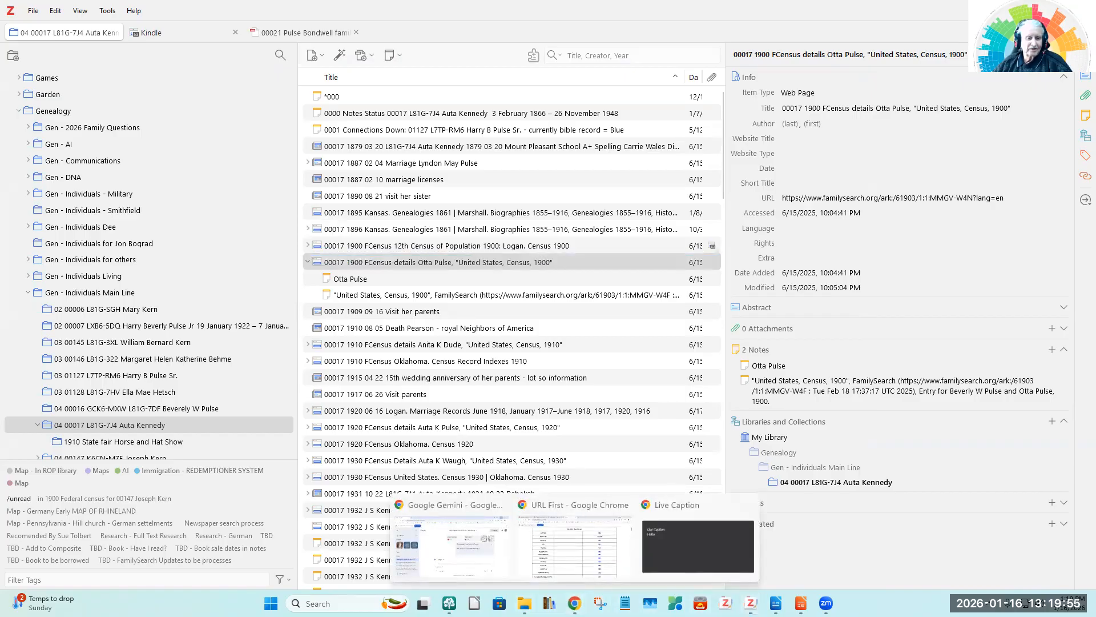
click(471, 564)
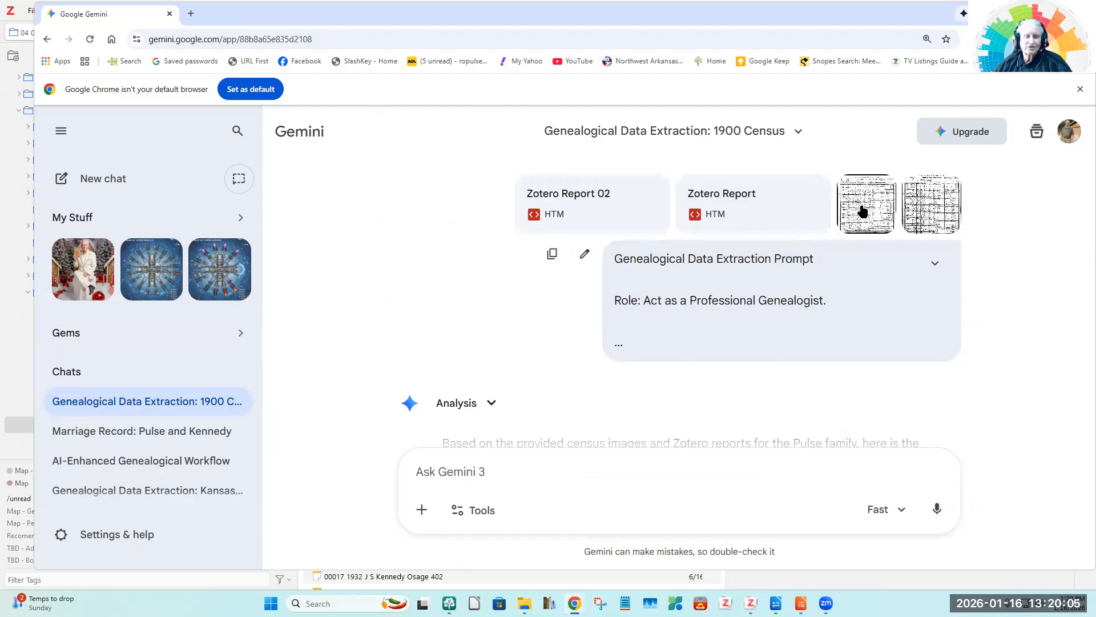
click(422, 510)
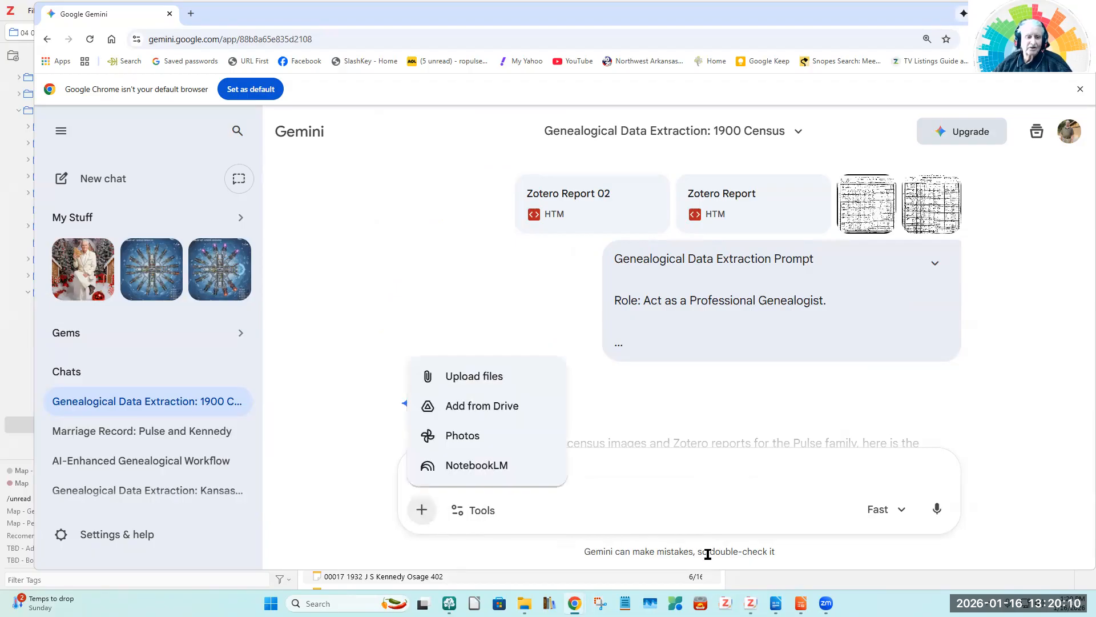
click(470, 386)
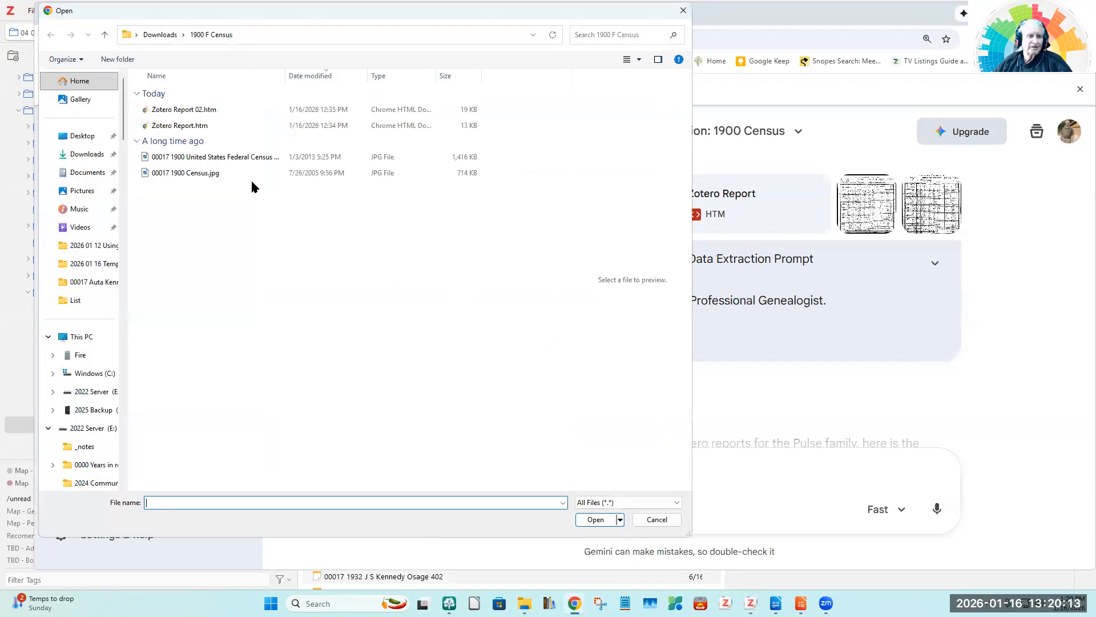
click(184, 110)
shift+click(189, 174)
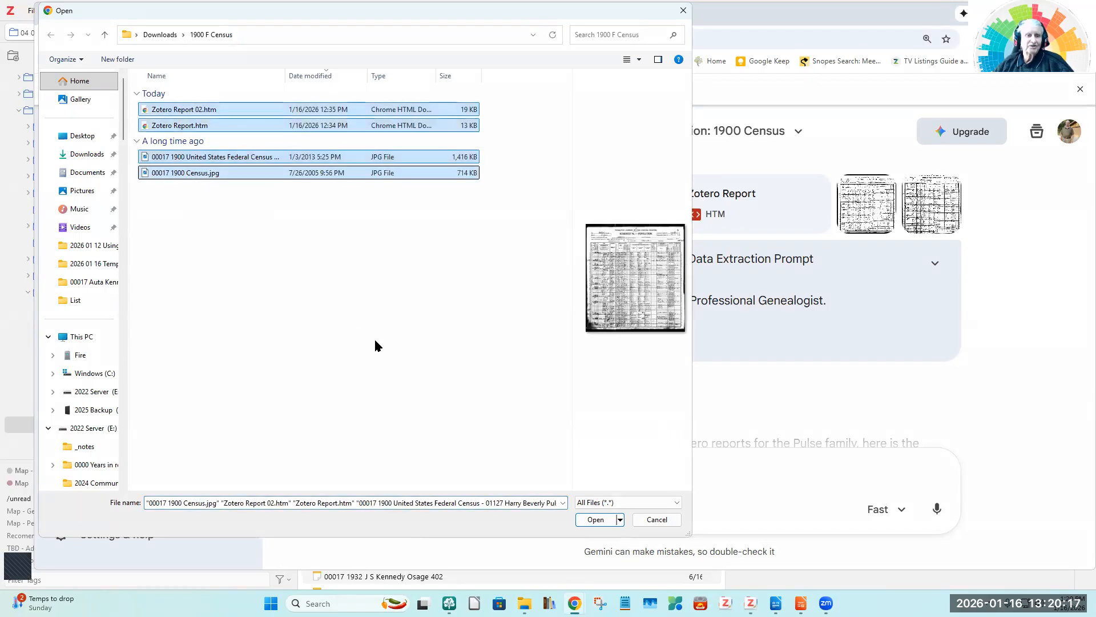
click(665, 522)
click(444, 311)
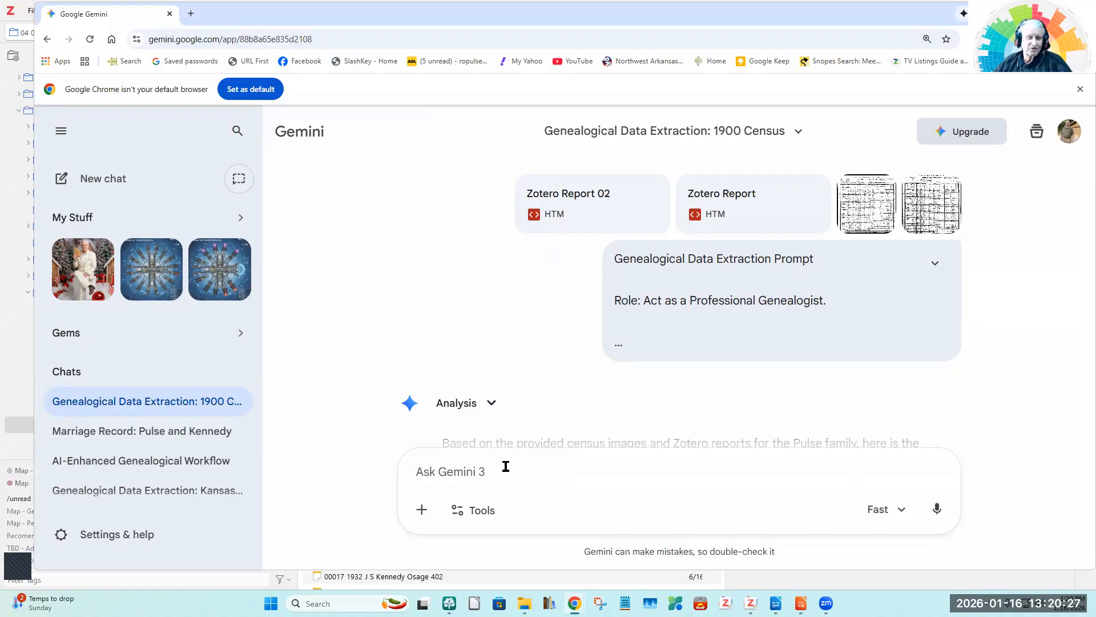
Step: Expand the Genealogical Data Extraction Prompt and read its role, task, target data point, quality rules and output requirements
click(936, 264)
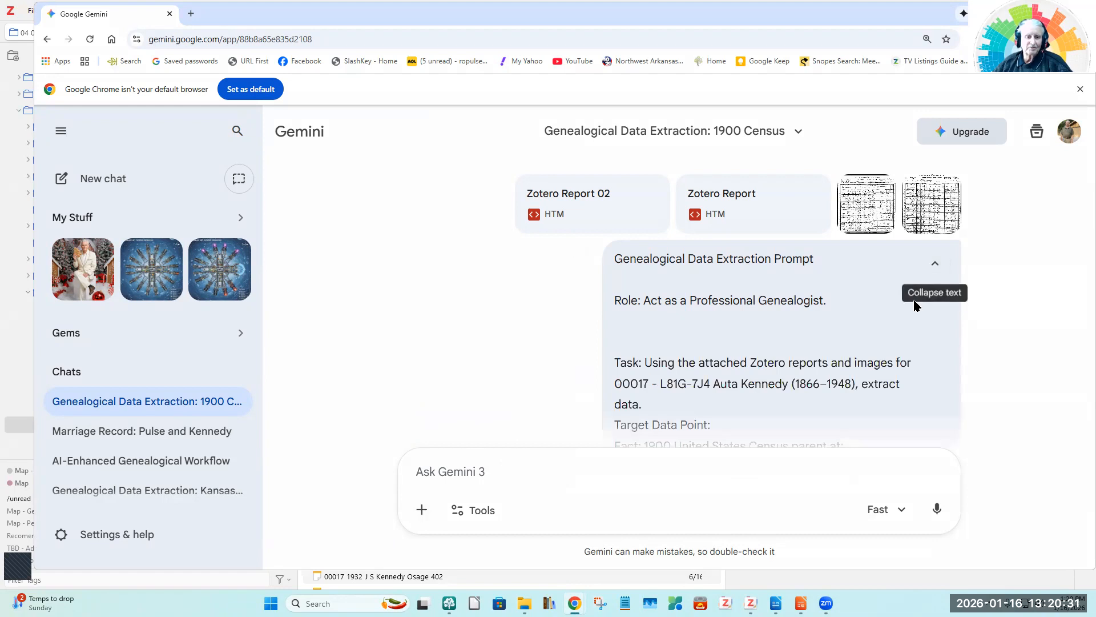
scroll(910, 337, down, 6)
scroll(910, 337, down, 7)
scroll(911, 345, up, 8)
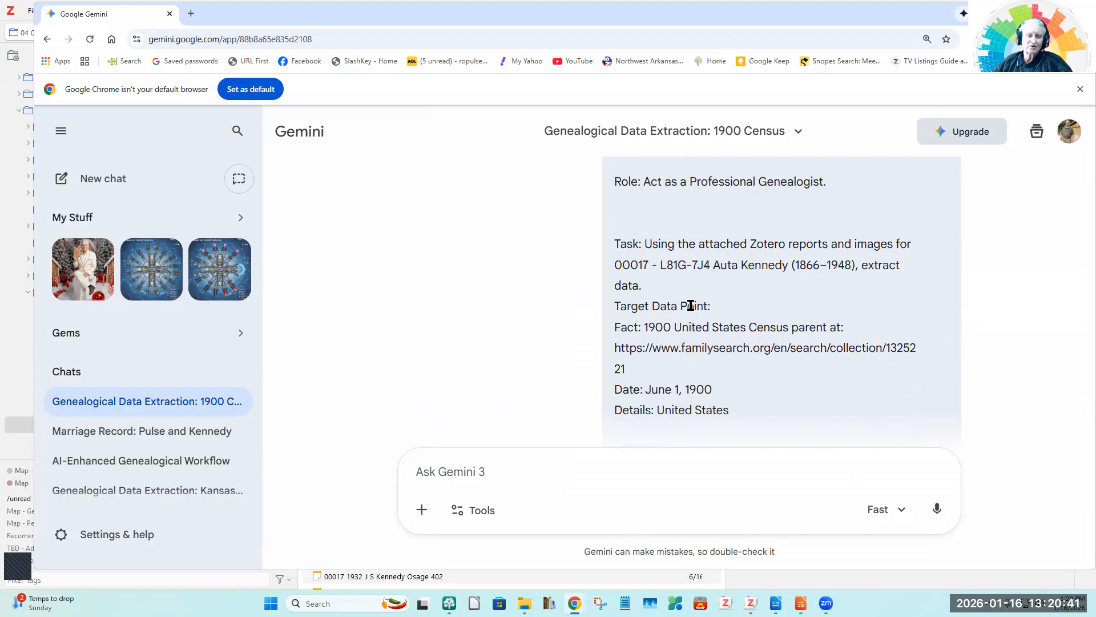
scroll(846, 309, down, 1)
scroll(846, 309, down, 9)
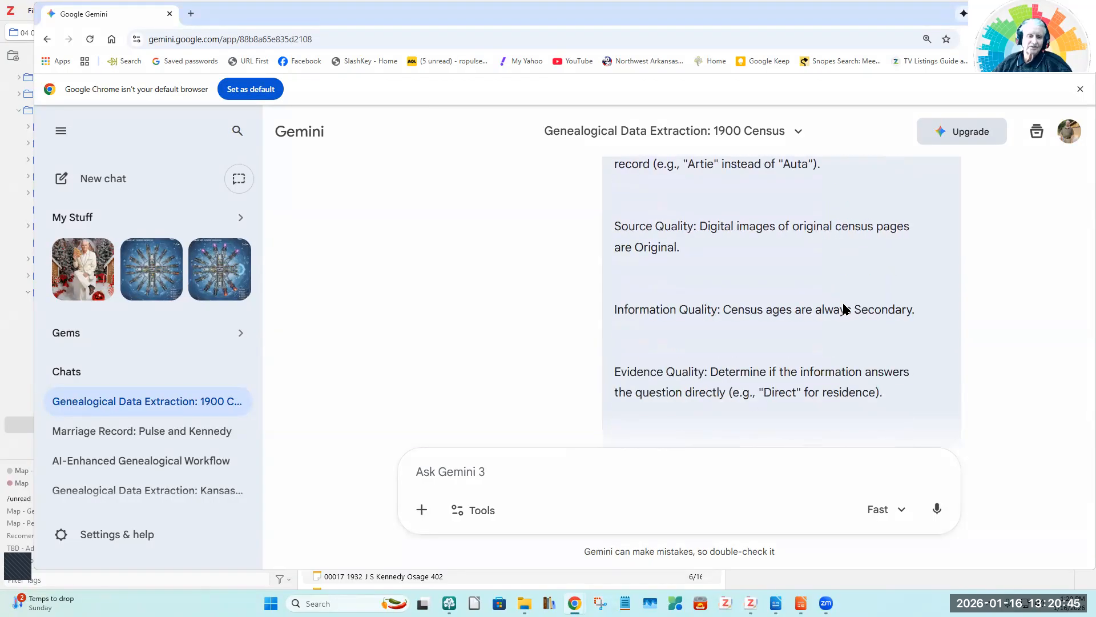
scroll(846, 309, down, 3)
scroll(846, 309, down, 9)
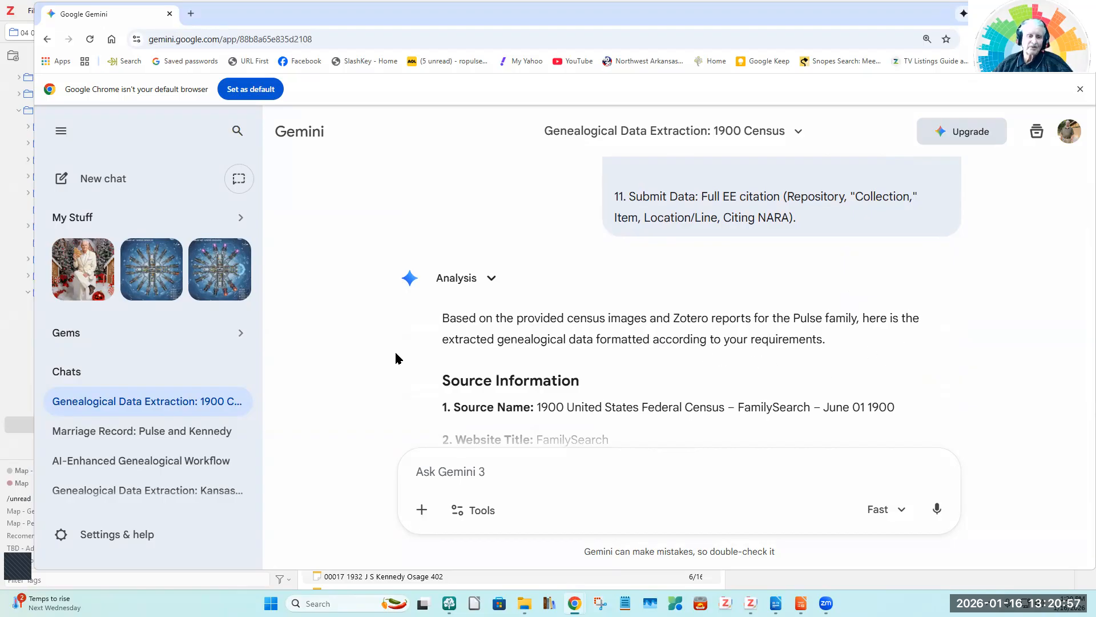
Step: Examine the Source Information fields in Gemini's answer, from the source name to the repositories
scroll(396, 358, down, 2)
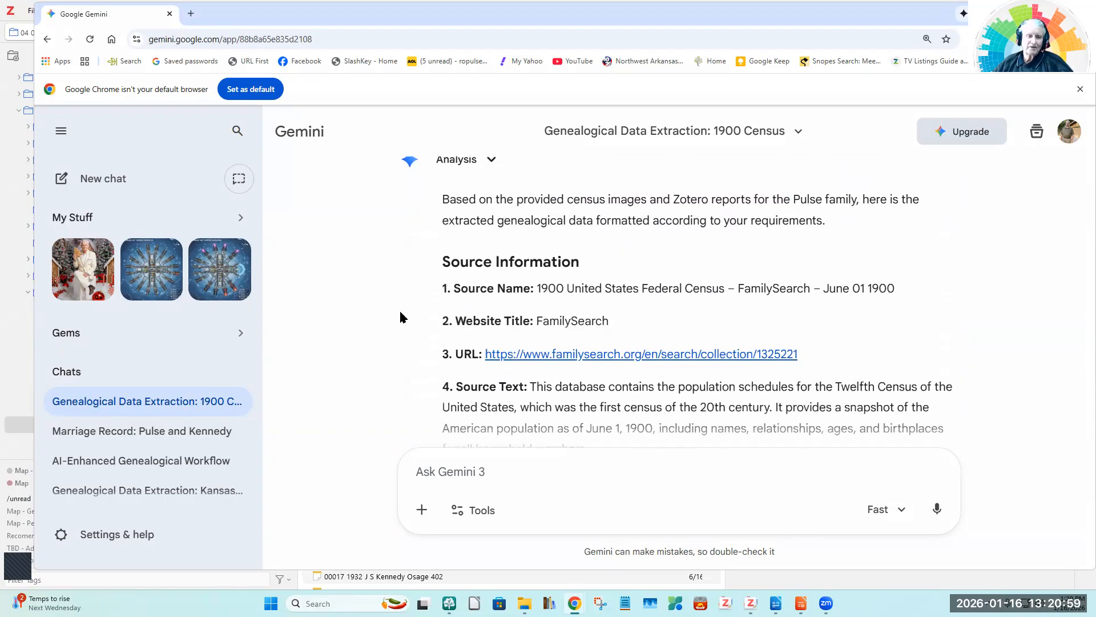
scroll(400, 317, down, 2)
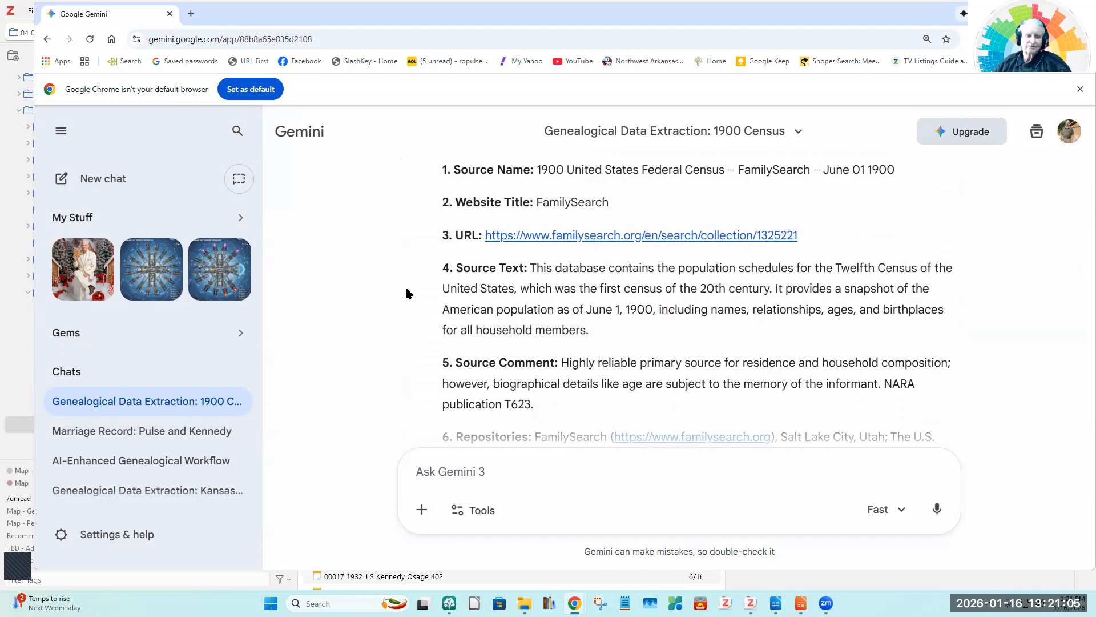
scroll(406, 290, down, 1)
scroll(406, 293, down, 1)
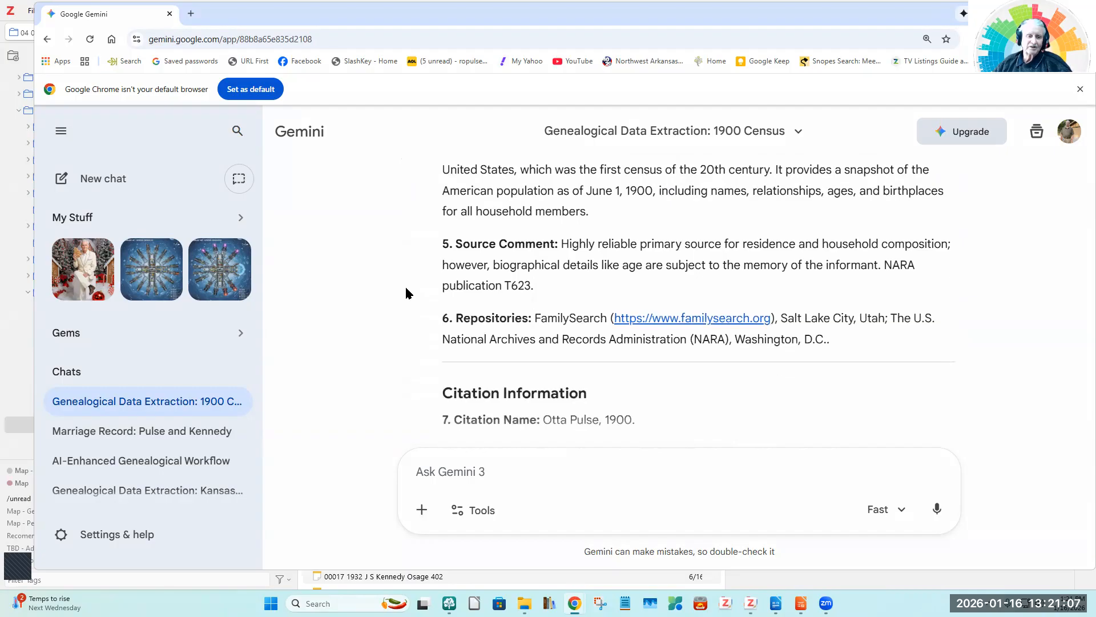
scroll(406, 293, up, 3)
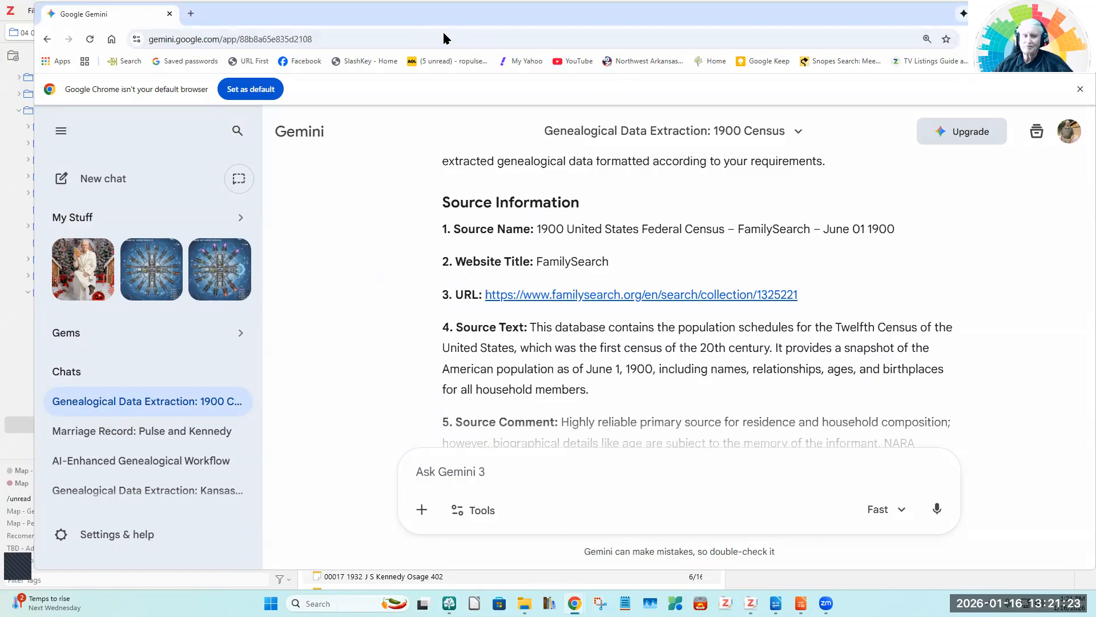
Step: Switch to RootsMagic, start adding a source citation to the 14 June 1900 census fact and look through the existing sources
click(1029, 13)
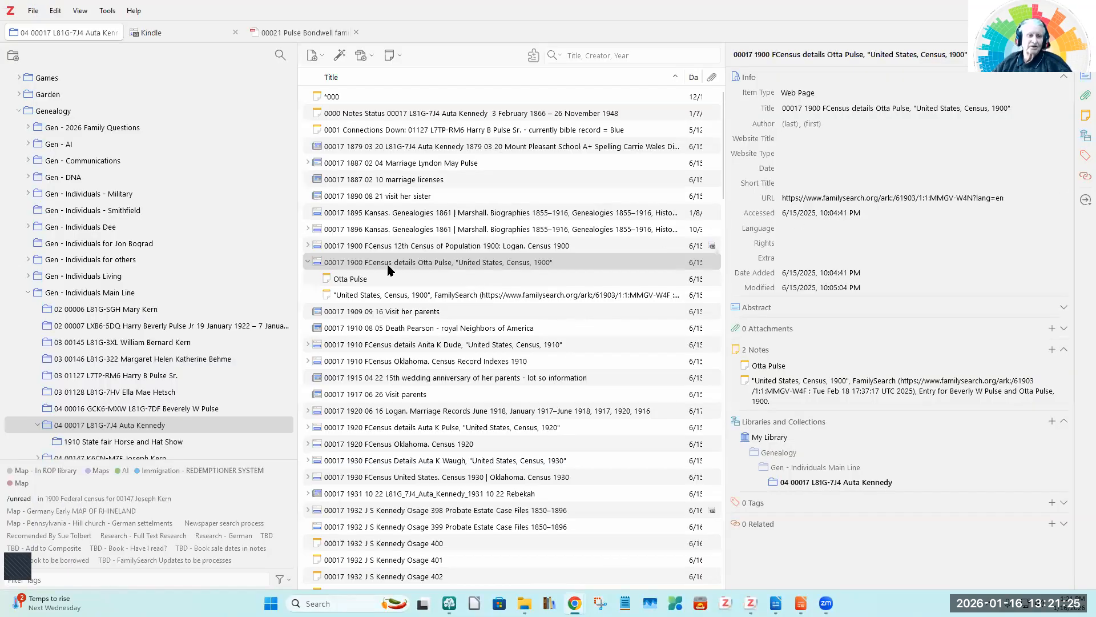
click(449, 603)
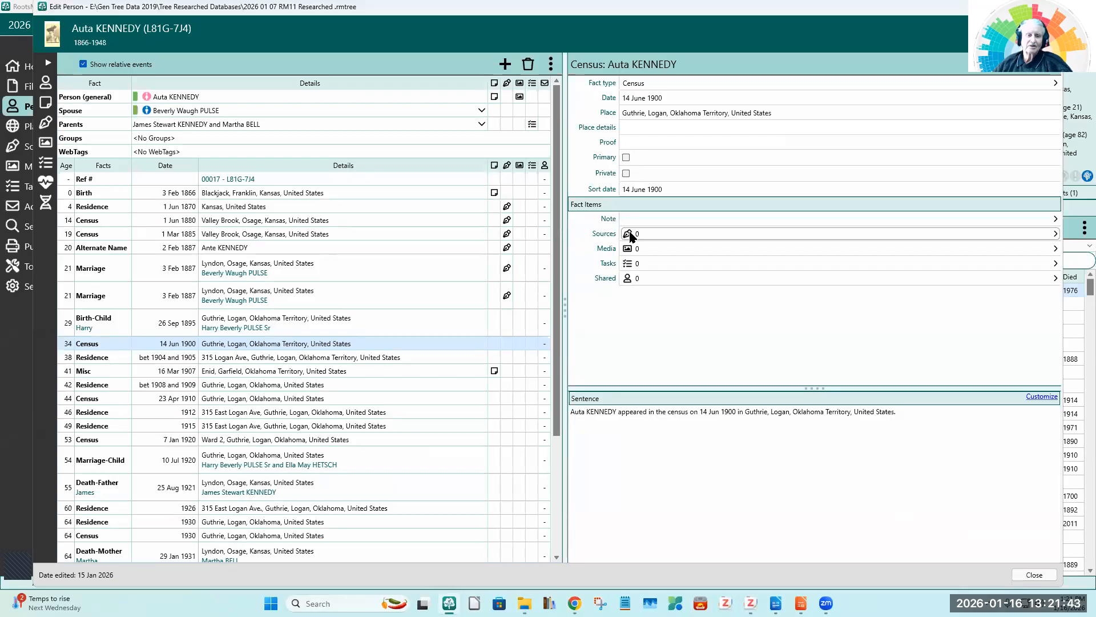
click(630, 234)
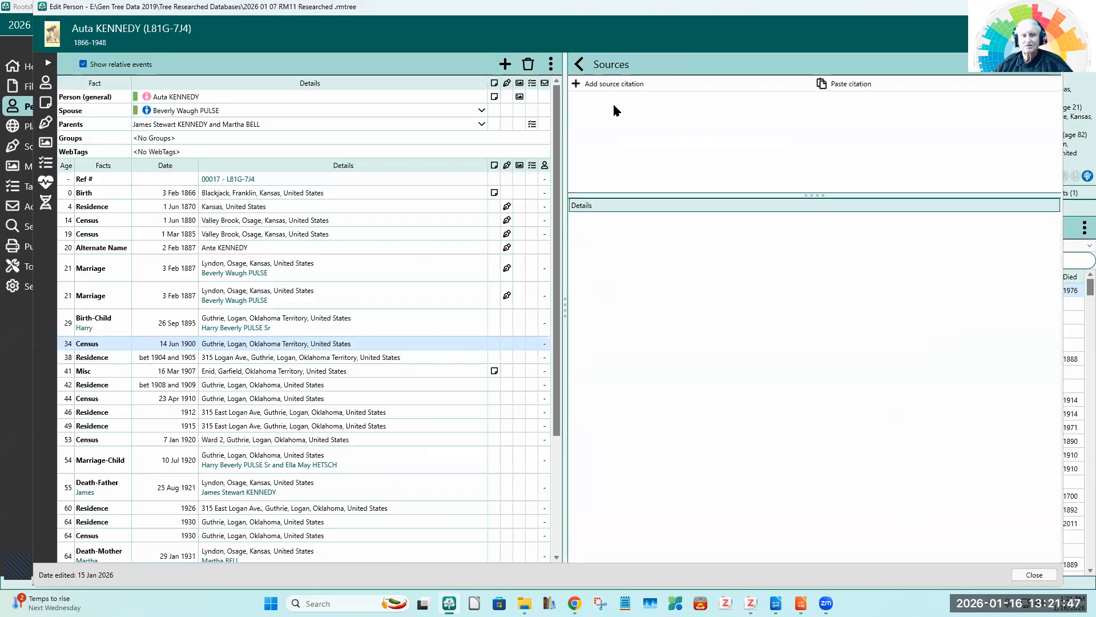
click(610, 85)
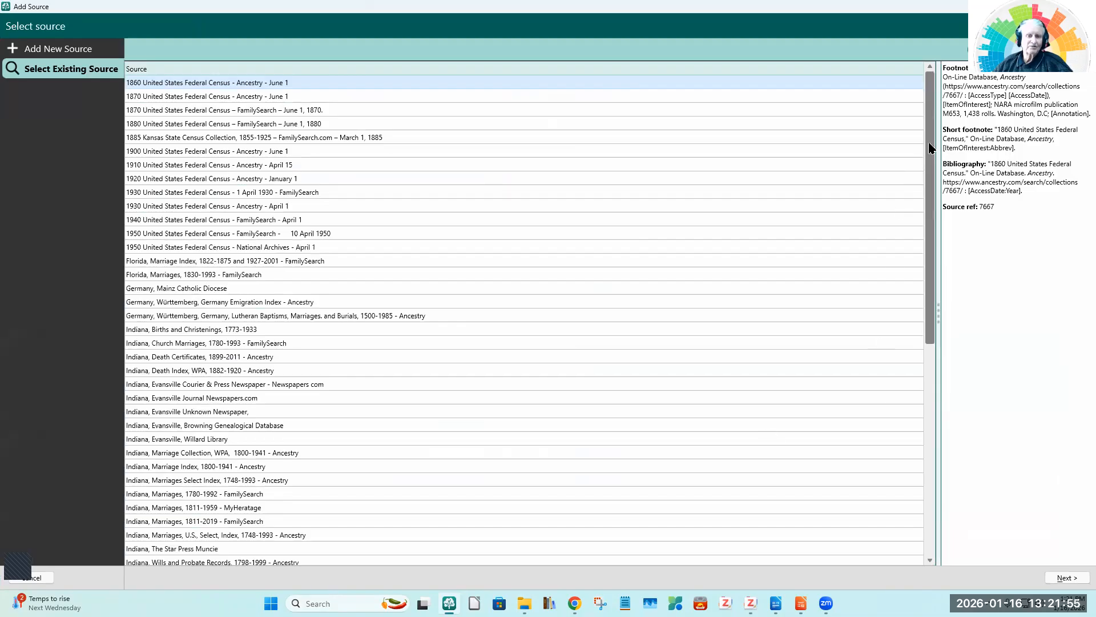
drag(930, 150, 934, 117)
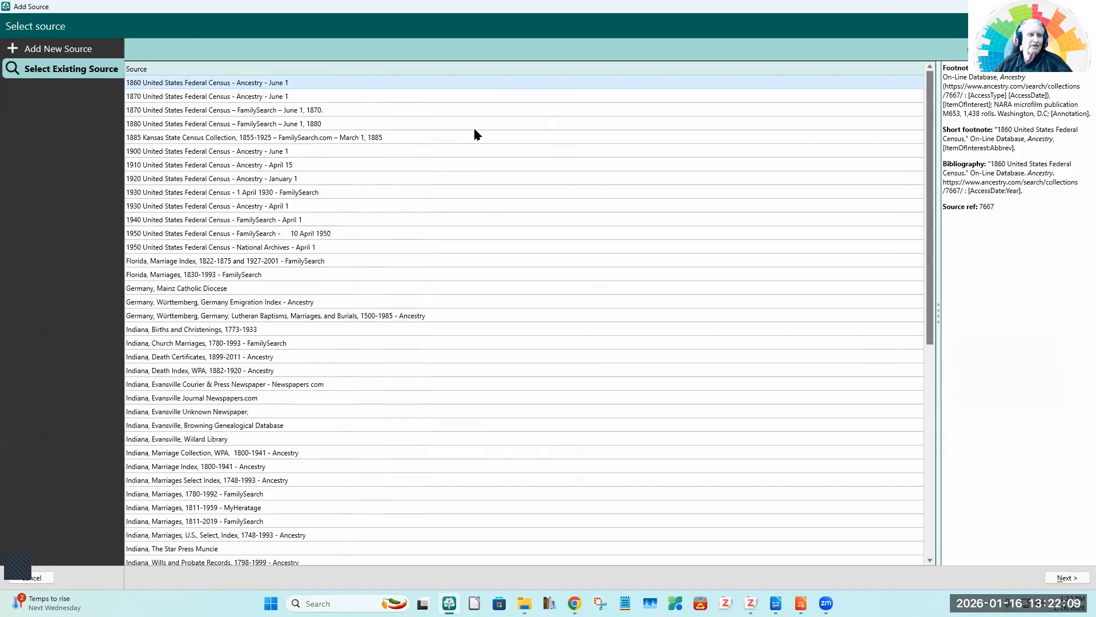
Step: Start a new source of the Free Form type
click(53, 49)
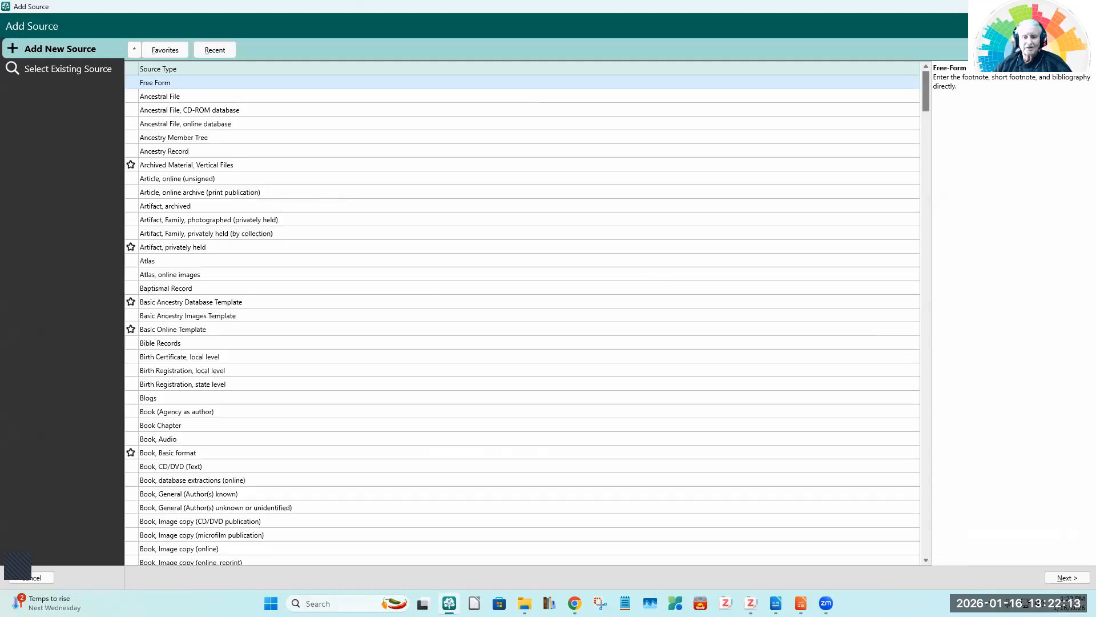
click(1065, 578)
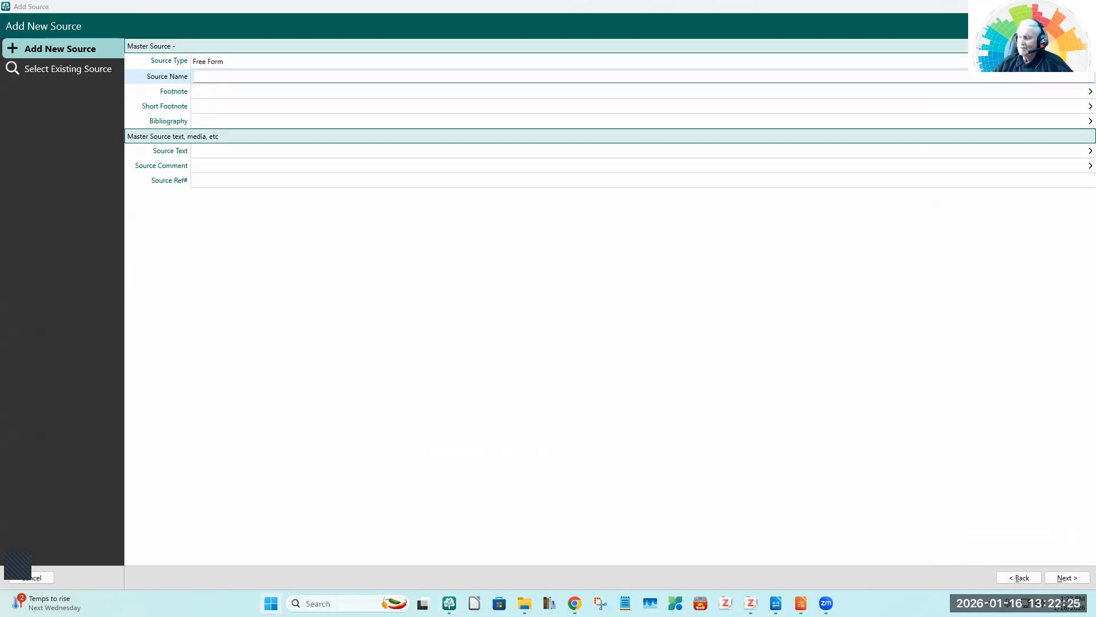
Step: Try a resolution of 1680 × 1050 for display 1 in the Windows display settings and revert it
key(super+i)
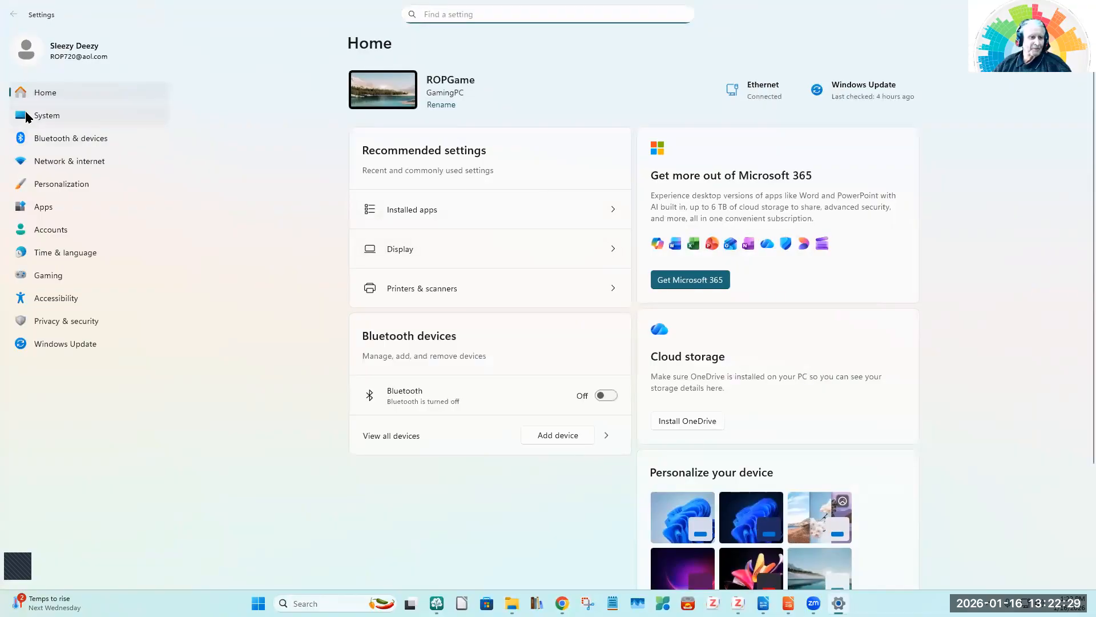
click(44, 117)
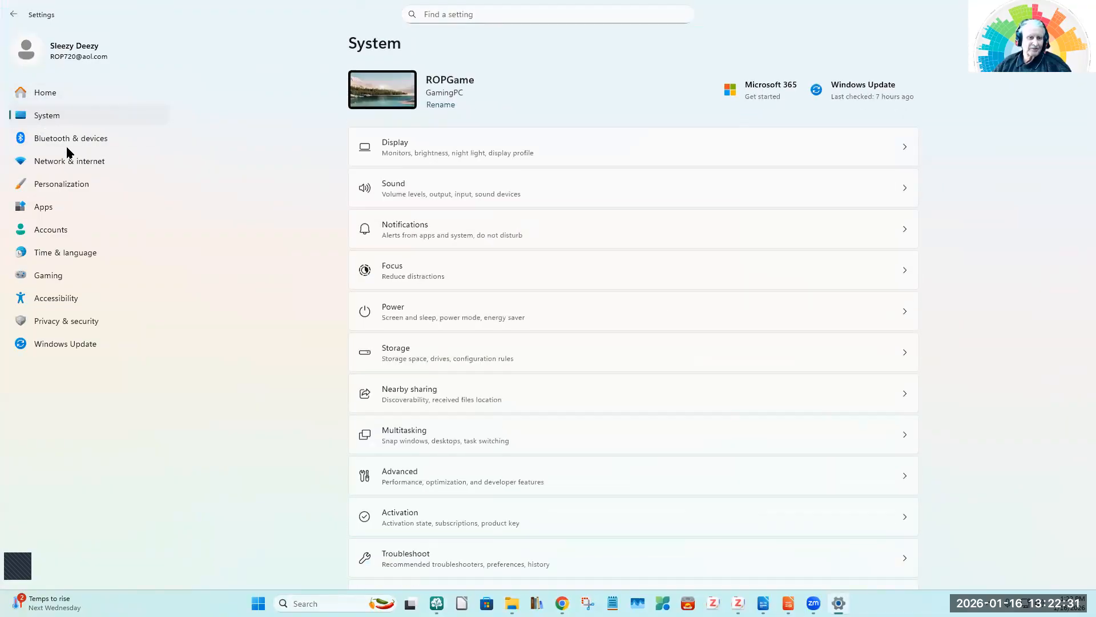
click(903, 148)
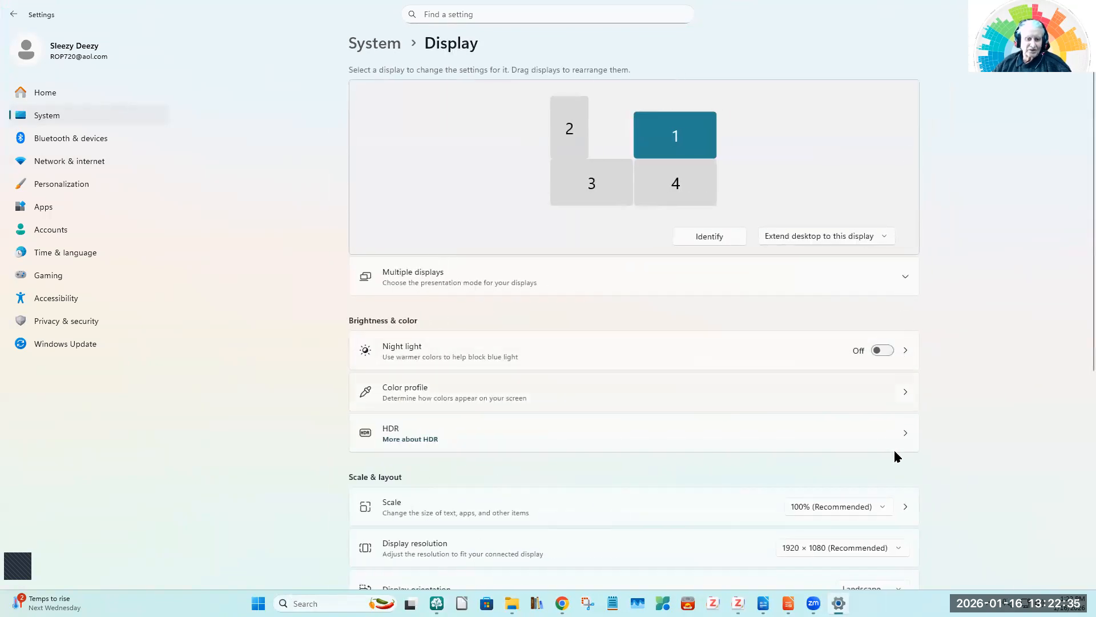
click(901, 547)
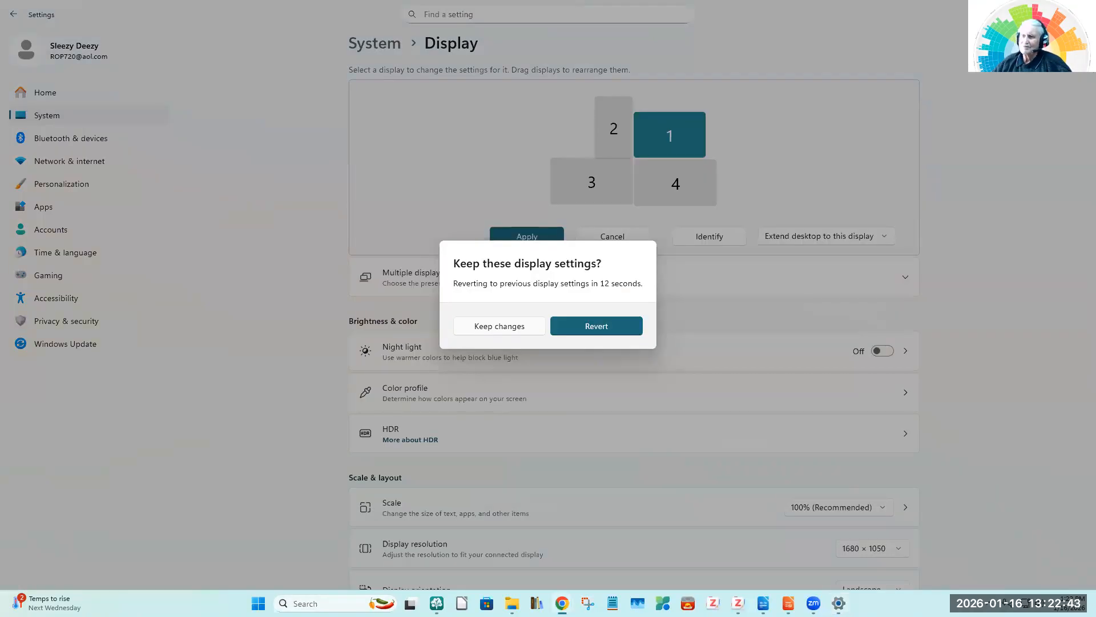
click(599, 325)
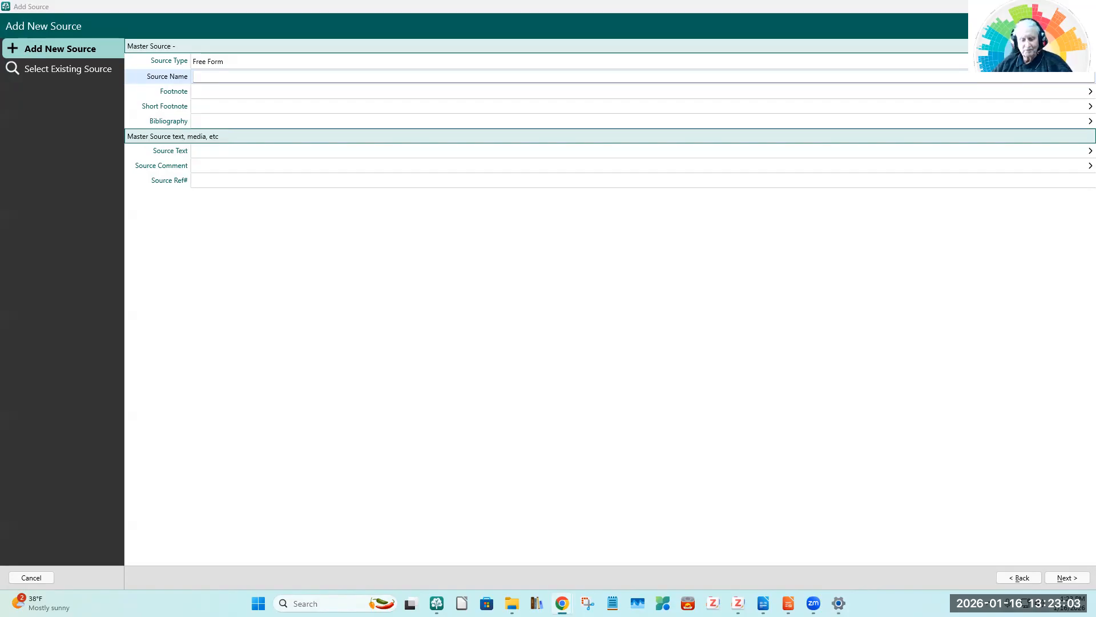
click(206, 77)
text(1900 United States Federal Census – FamilySearch – June 01 1900)
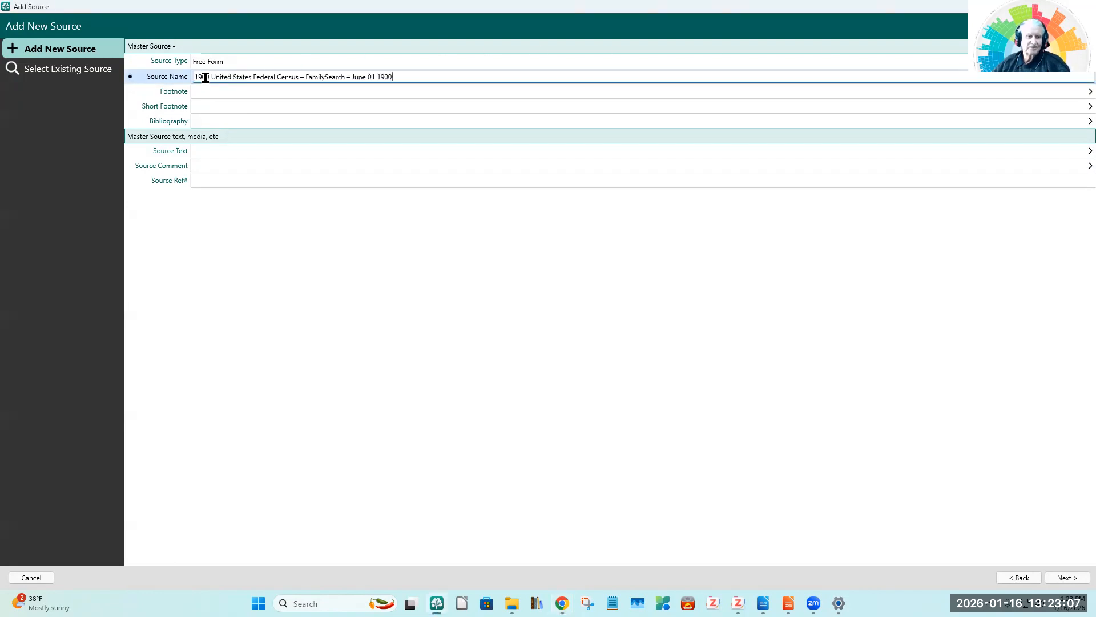
key(alt+Tab)
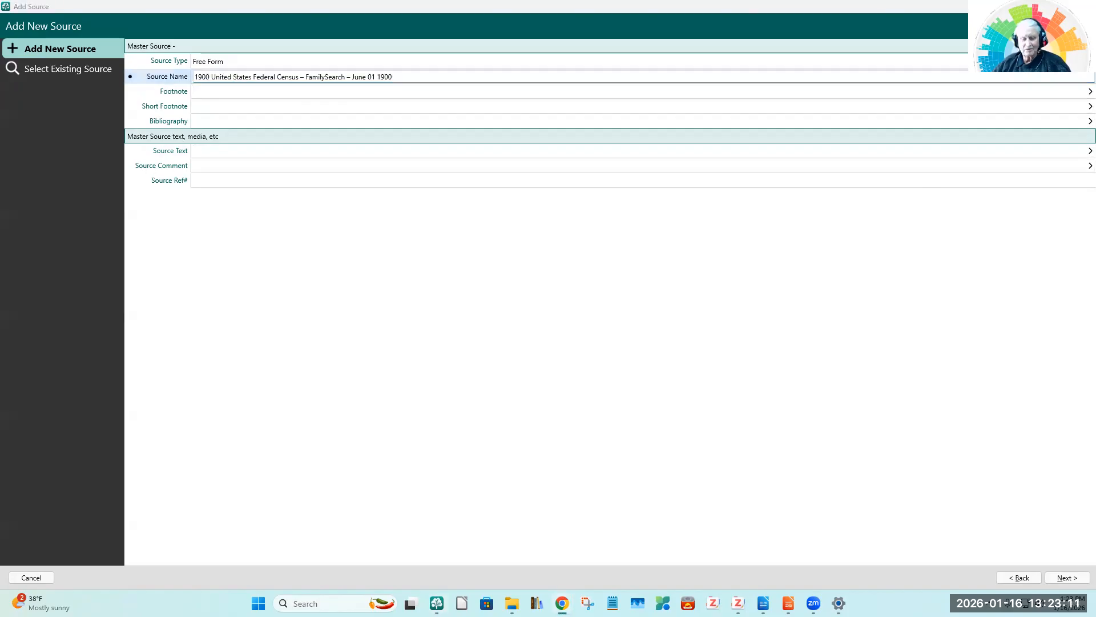
click(210, 89)
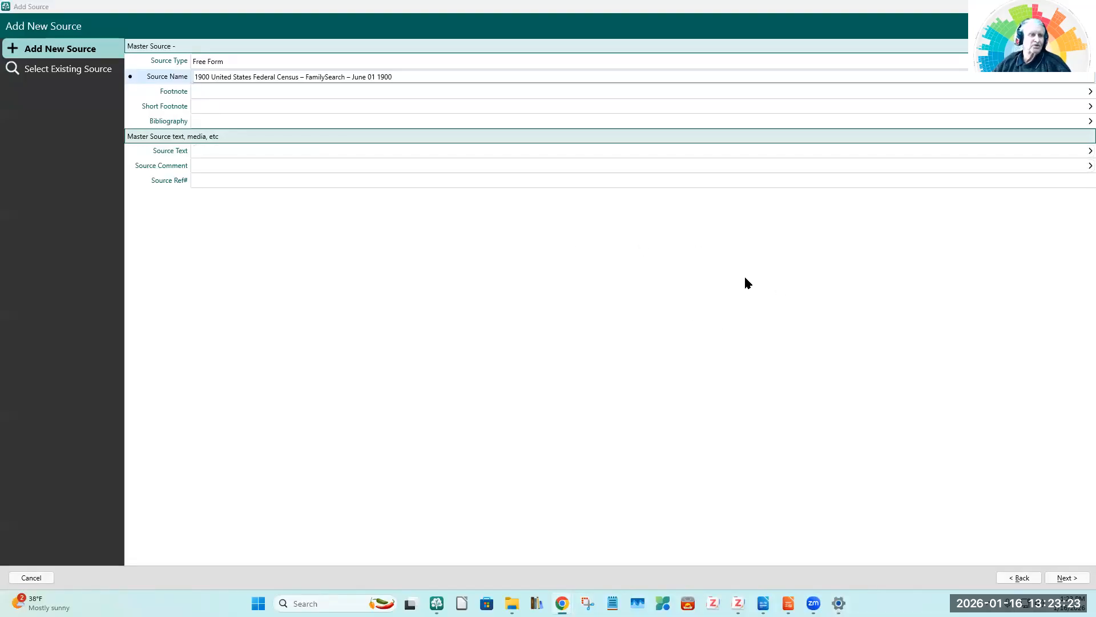
click(1027, 579)
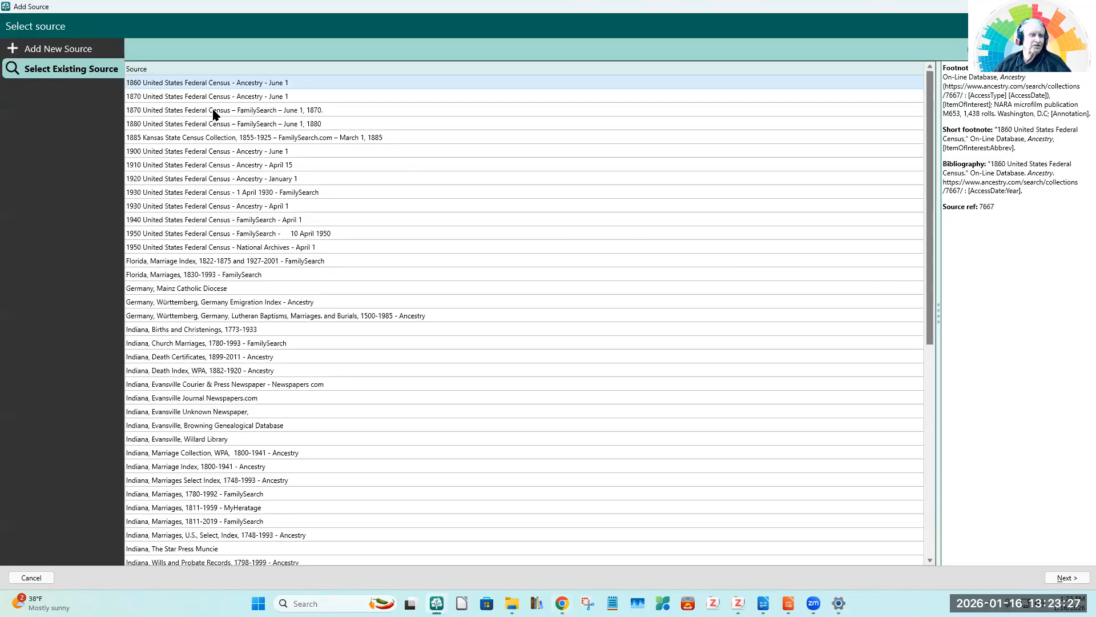
Step: Start a new source using the favorite source type "New FamilySearch, online database"
click(49, 49)
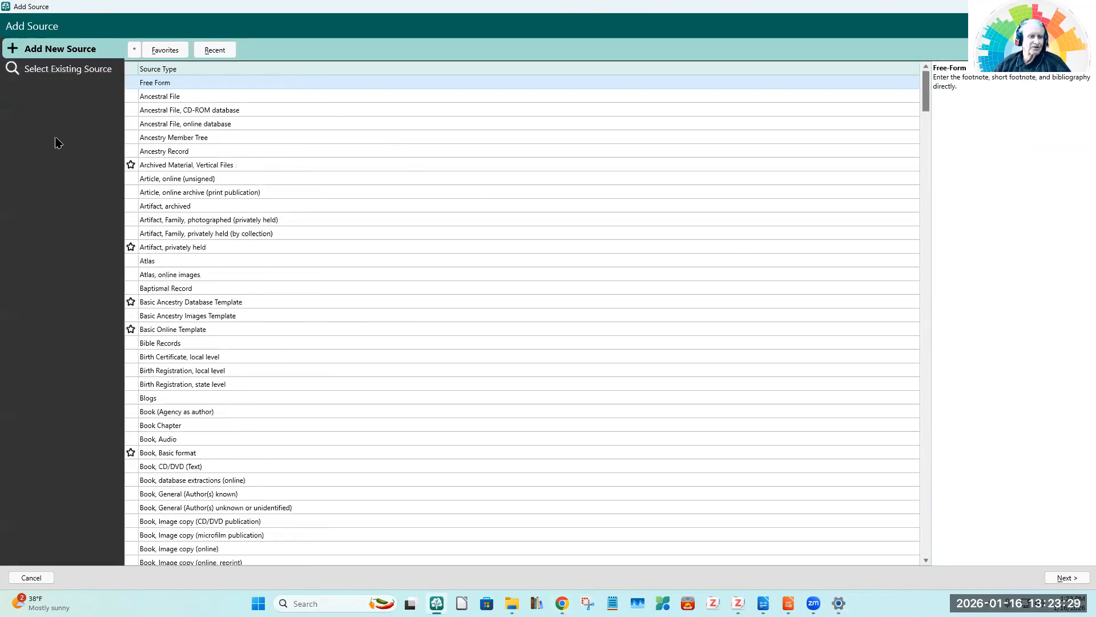
click(172, 52)
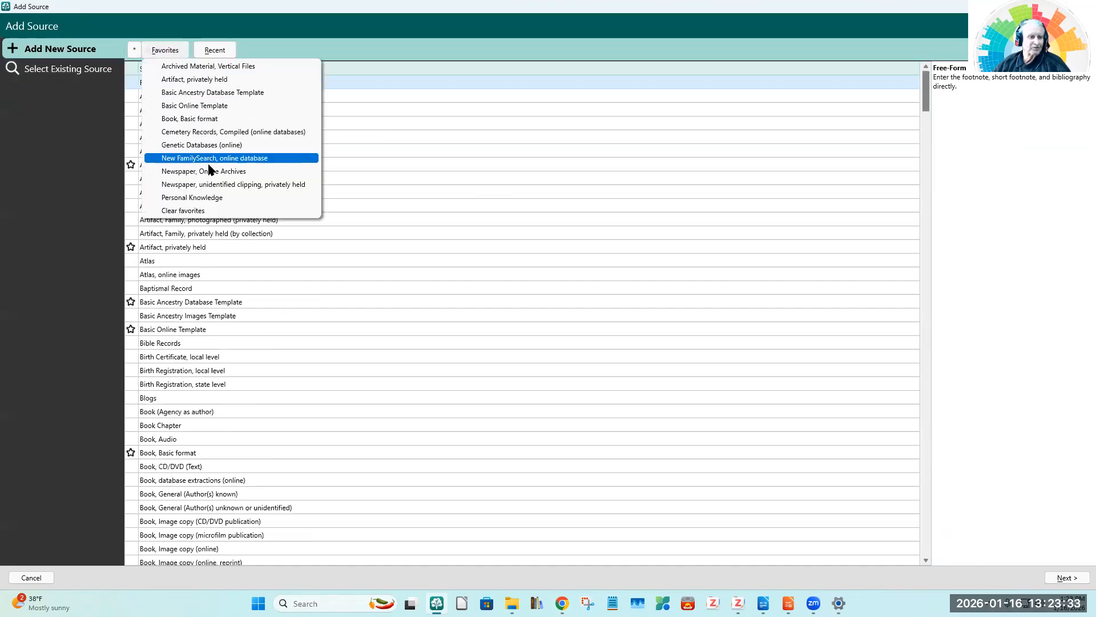
click(173, 158)
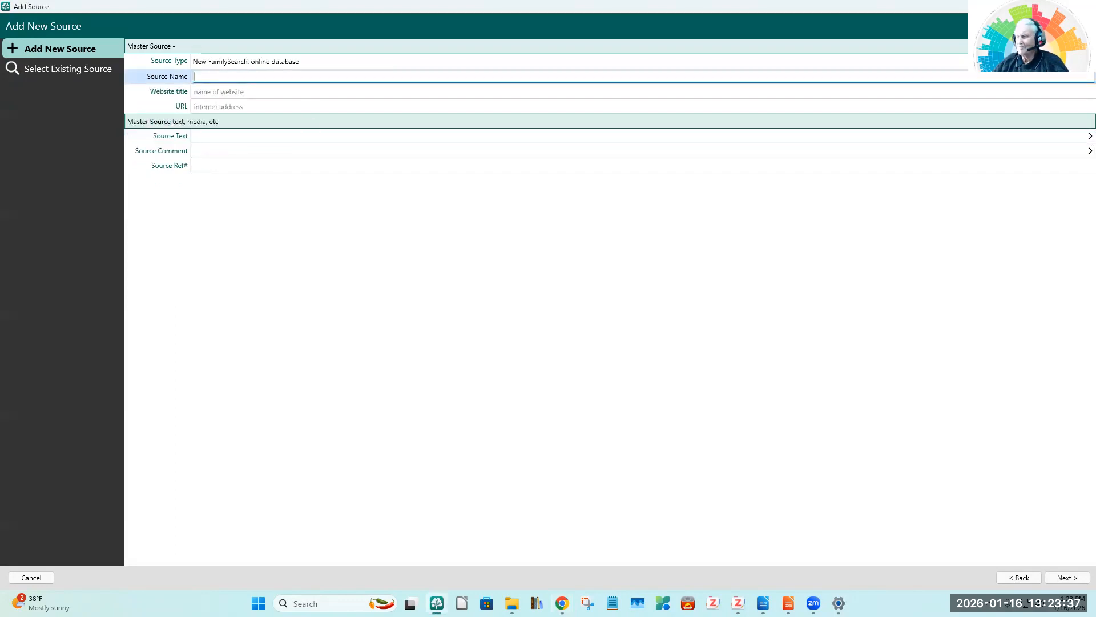
key(alt+Tab)
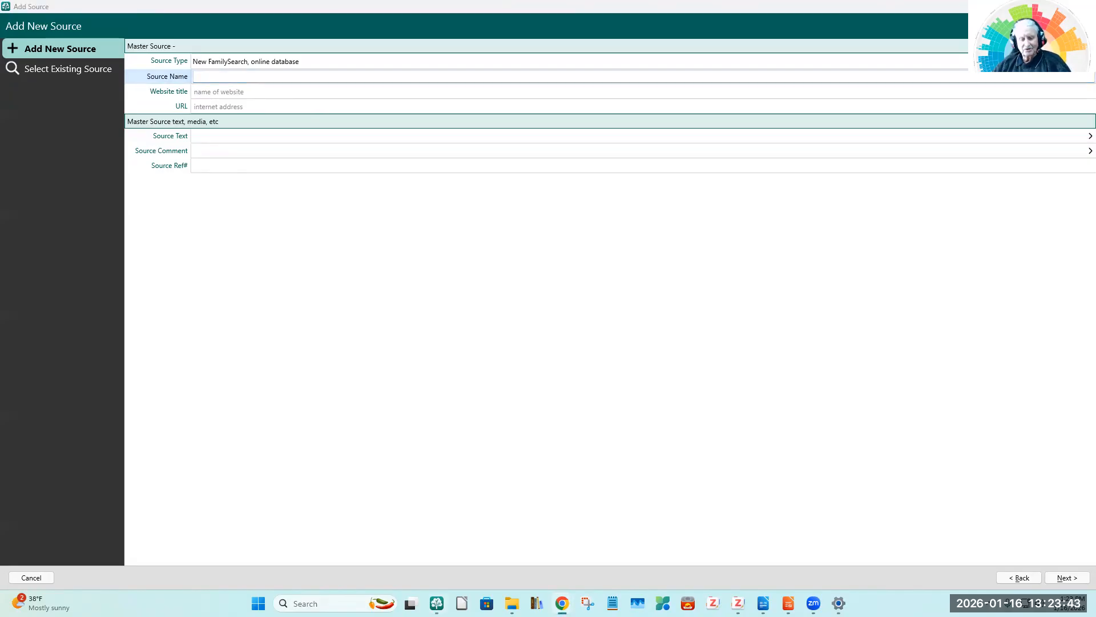
click(212, 78)
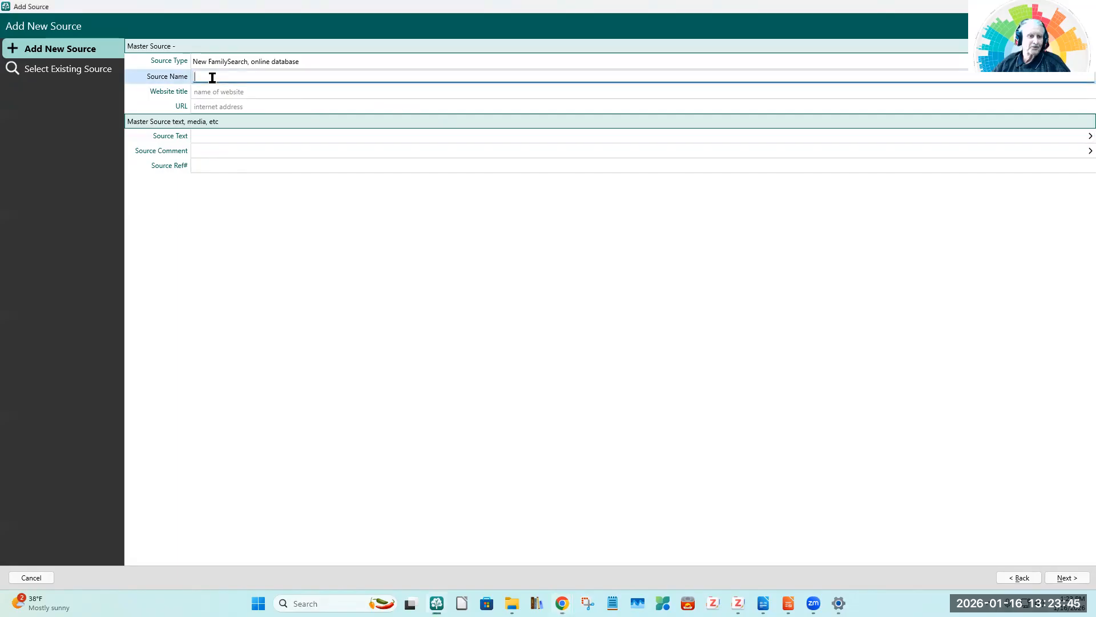
text(1900 United States Federal Census – FamilySearch – June 01 1900)
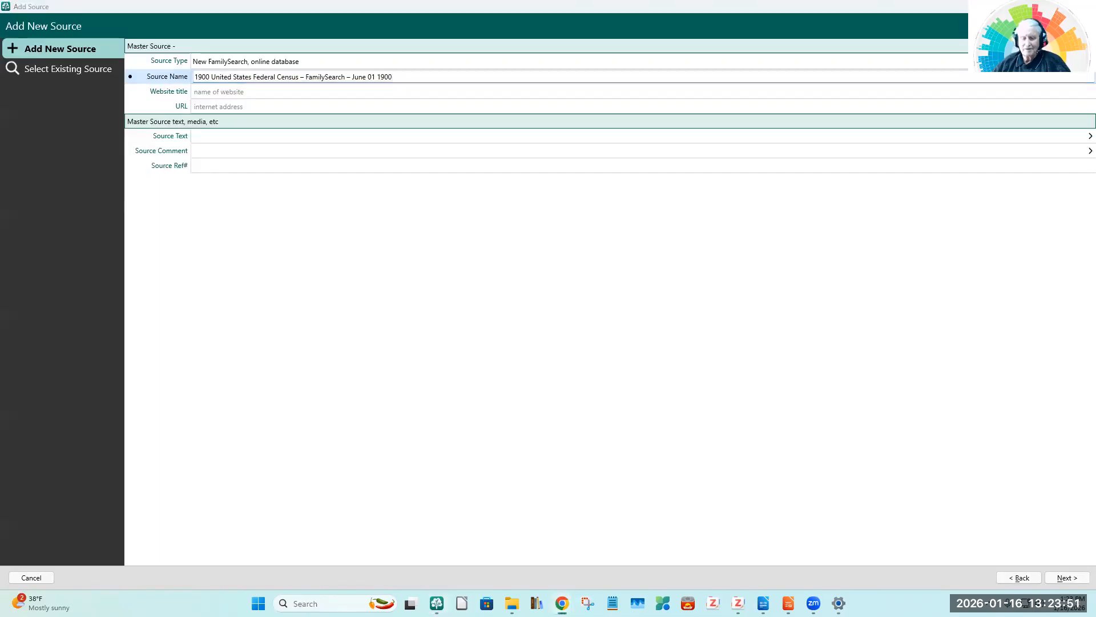
click(213, 91)
text(FamilySearch)
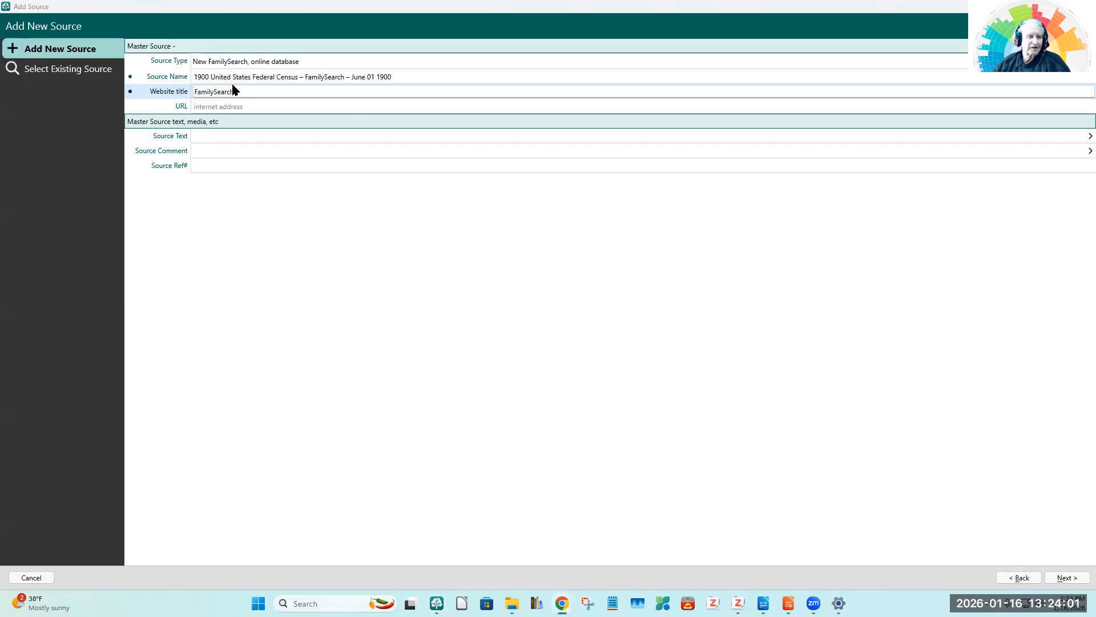
click(214, 108)
text(https://www.familysearch.org/en/search/collection/1325221)
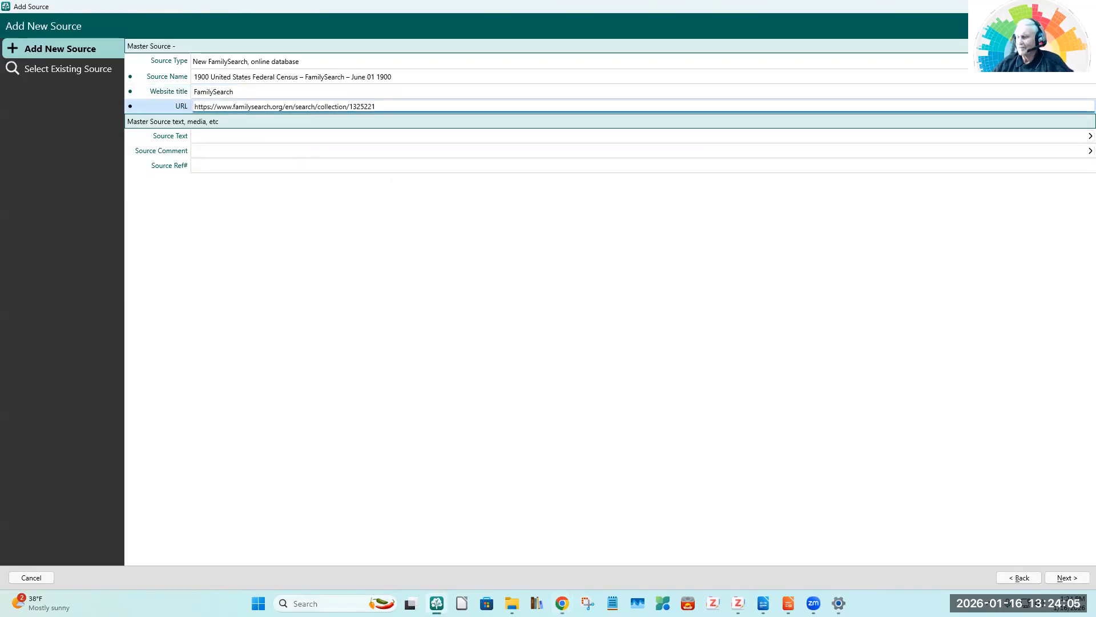
Step: Copy Gemini's source text about the Twelfth Census population schedules into the new source's Source Text
key(alt+Tab)
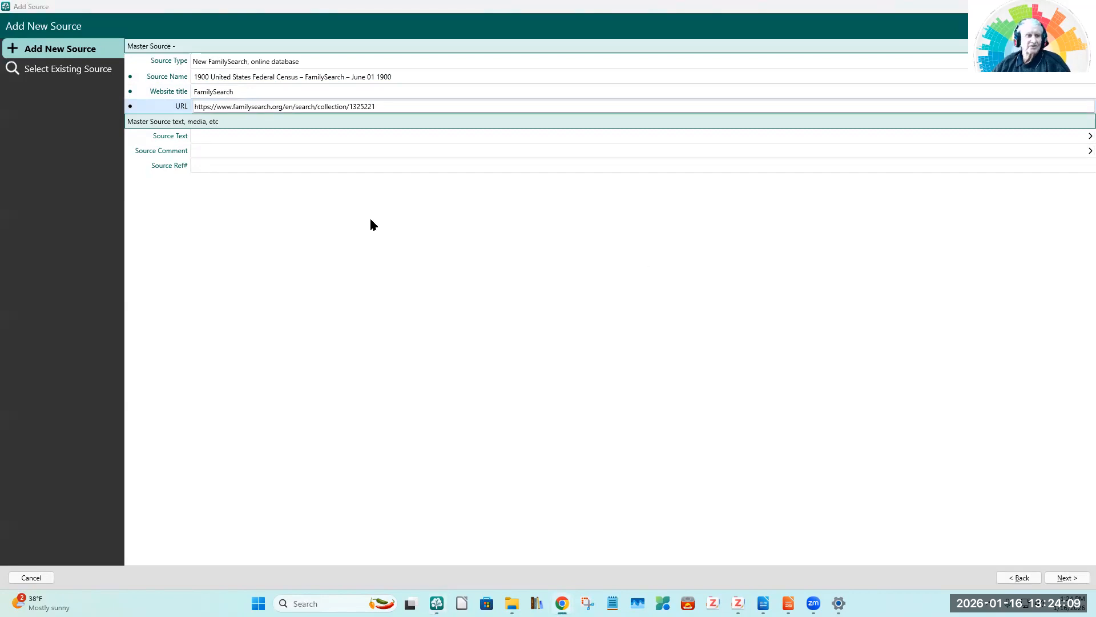
click(210, 135)
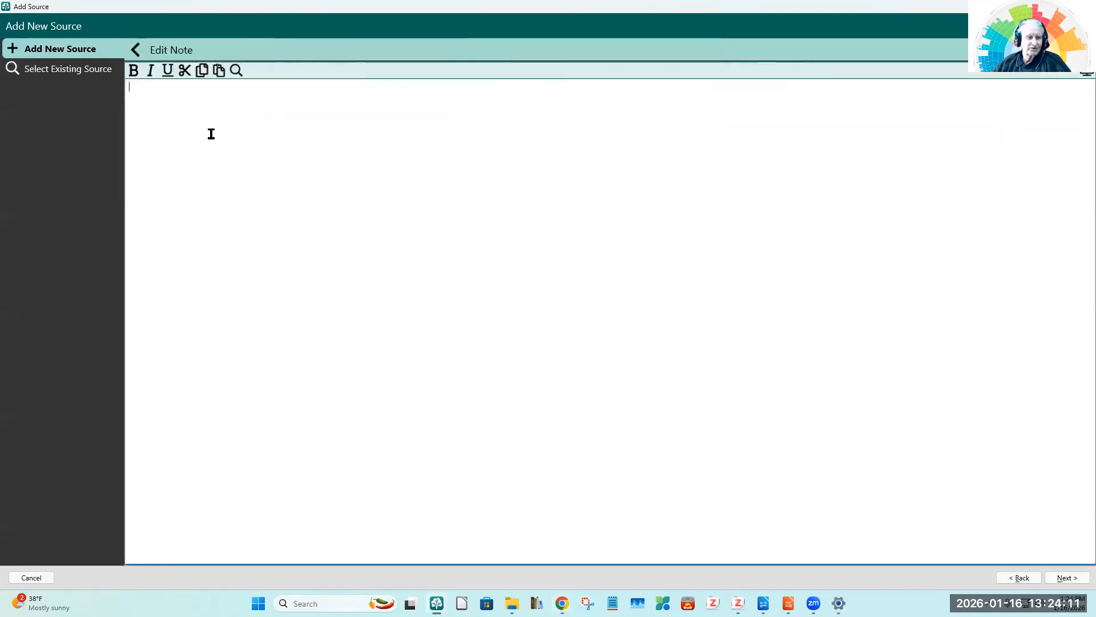
text(This database contains the population schedules for the Twelfth Census of the United States, which was the first census of the 20th century. It provides a snapshot of the American population as of June 1, 1900, including names, relationships, ages, and birthplaces for all household members.)
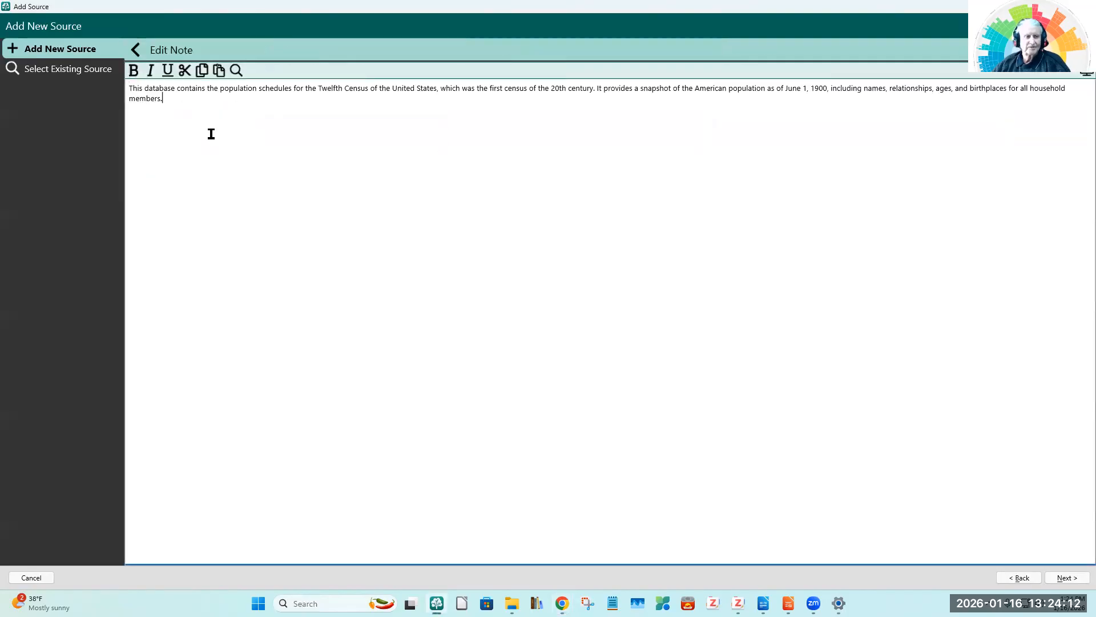
click(137, 51)
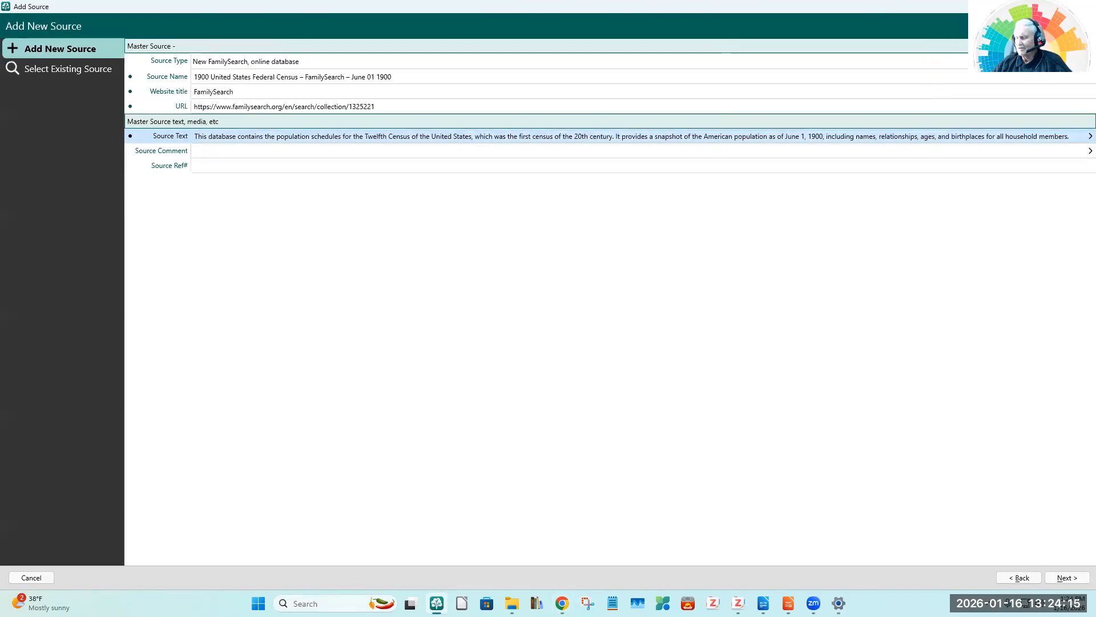
Step: Copy Gemini's comment on source reliability and NARA publication T623 into the Source Comment and continue to the citation details
key(alt+Tab)
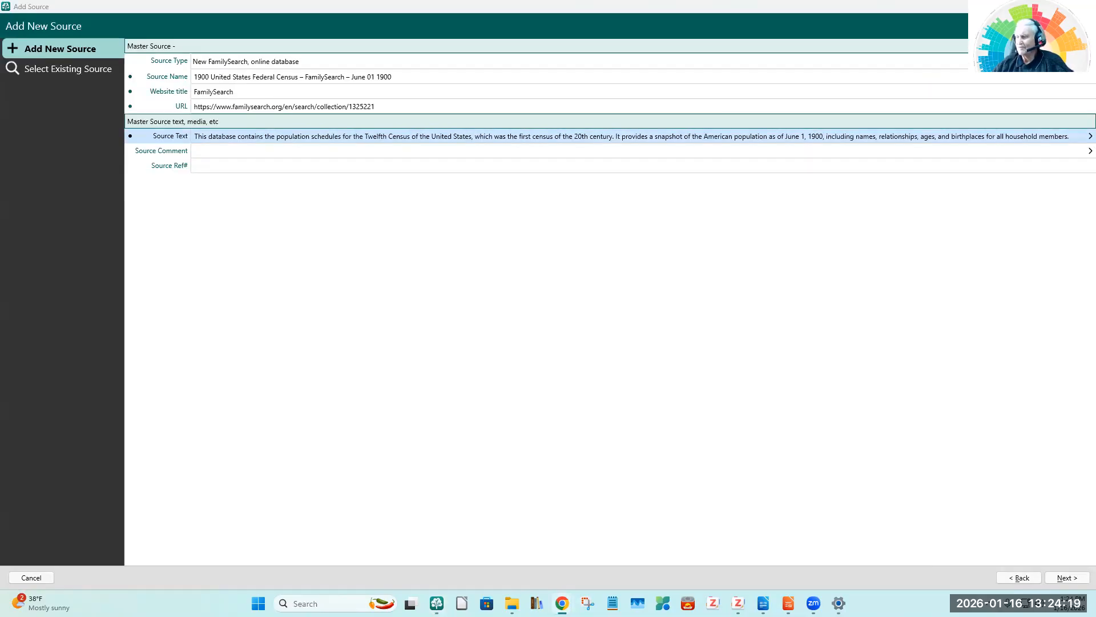
click(225, 150)
click(225, 150)
text(Highly reliable primary source for residence and household composition; however, biographical details like age are subject to the memory of the informant. NARA publication T623.)
click(136, 53)
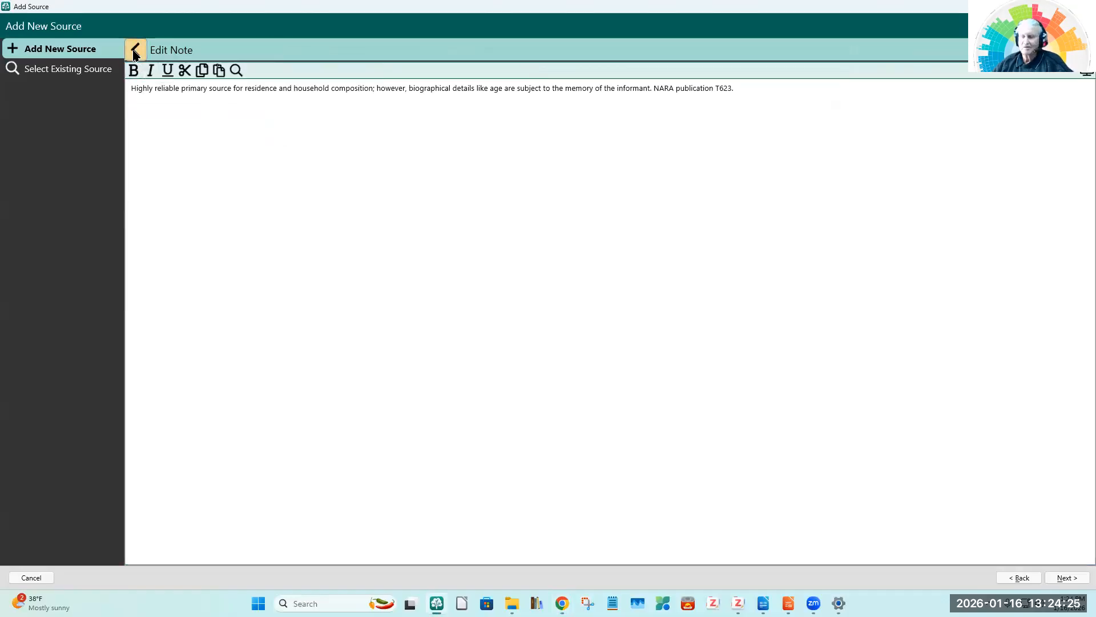
key(alt+Tab)
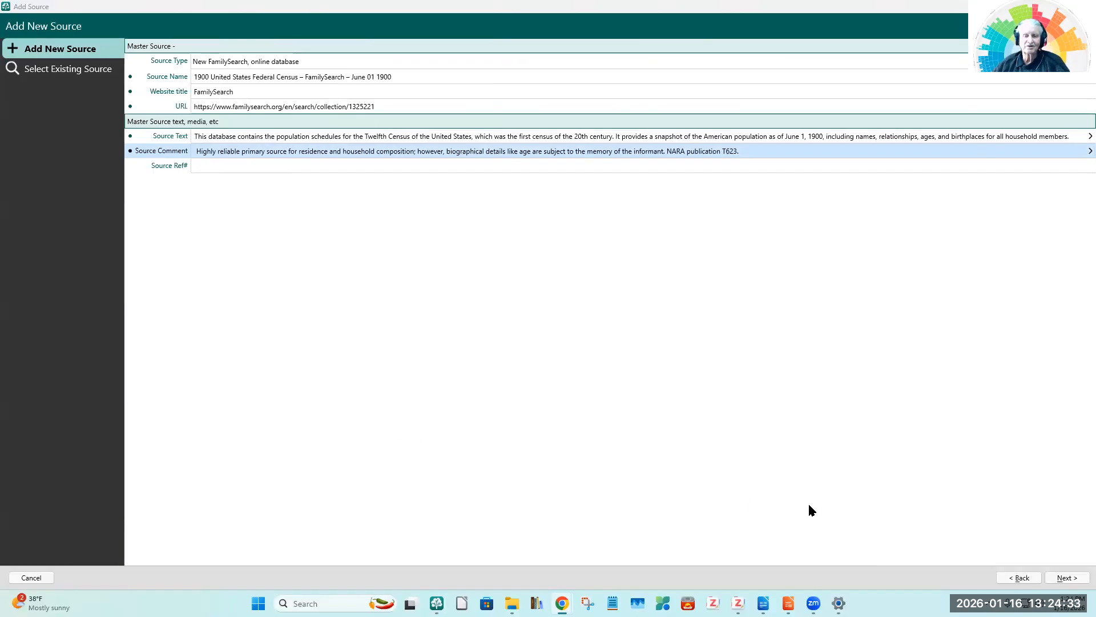
click(1070, 580)
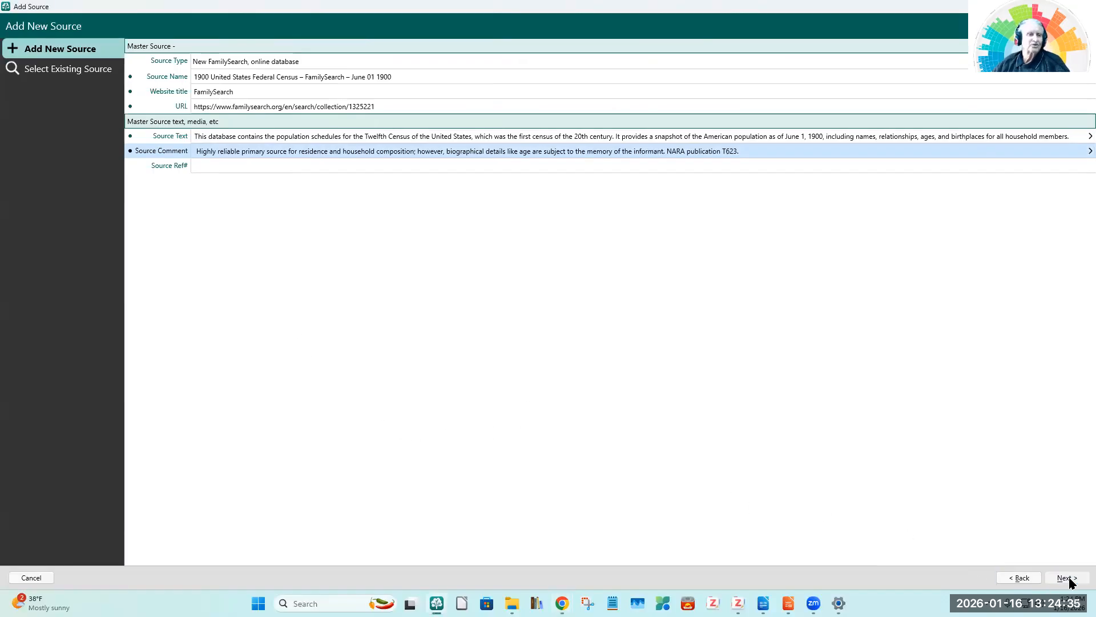
click(1067, 579)
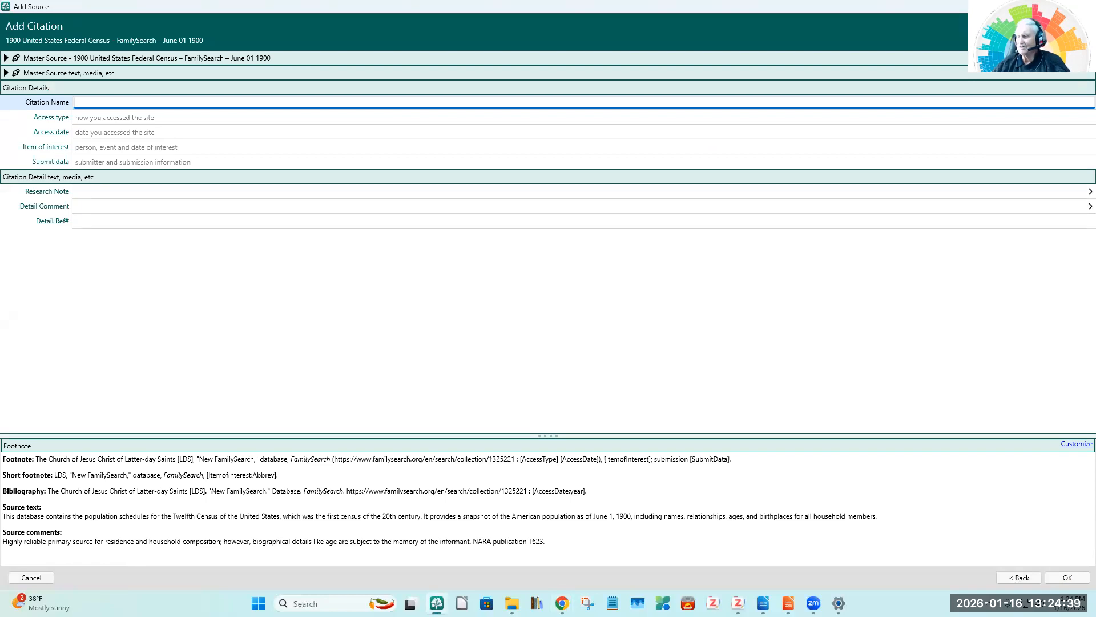
Step: Set the citation name to the recorded person's name followed by 1900, as given in Gemini's answer
key(alt+Tab)
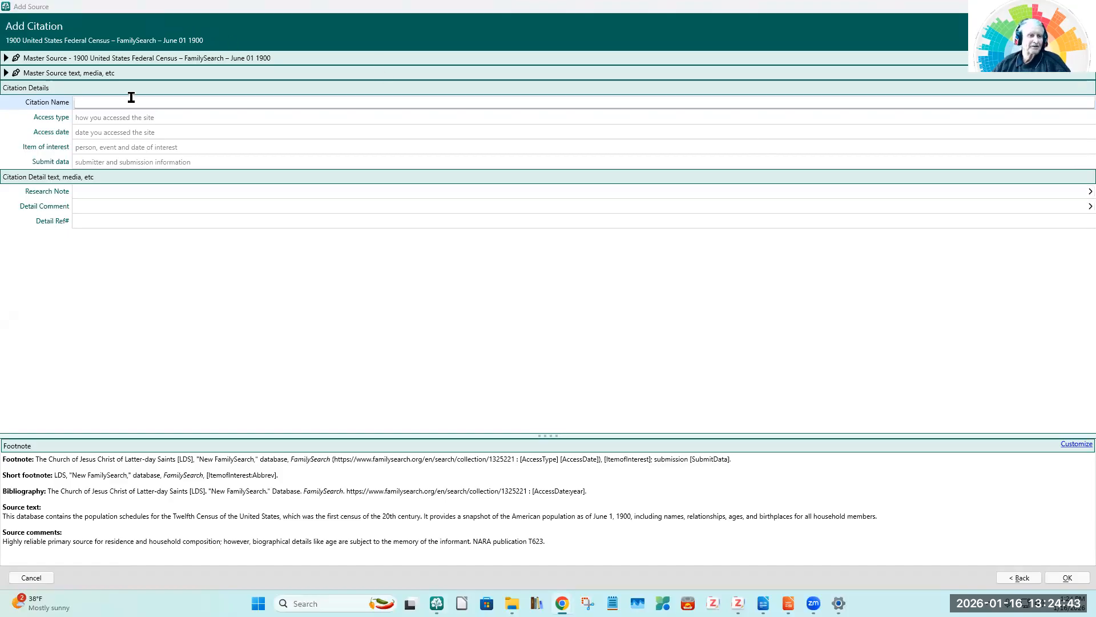
click(114, 104)
text(Otta Pulse, 1900)
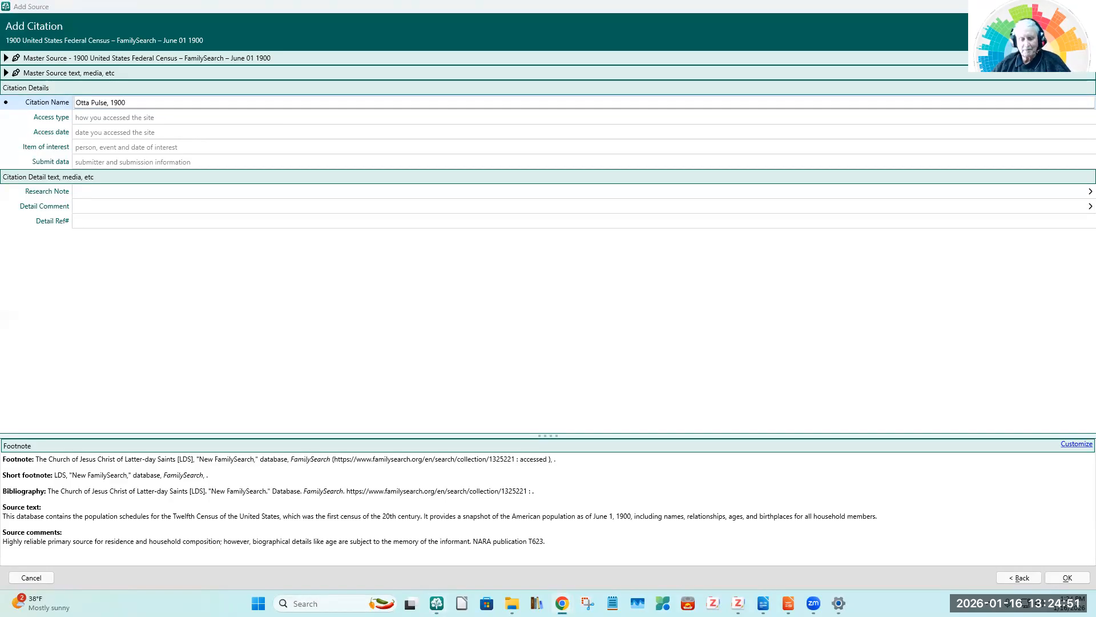
Step: Set the citation's access type to "database with images." and its access date to 15 June 2025, as given in Gemini's answer
click(79, 116)
text(database with images.)
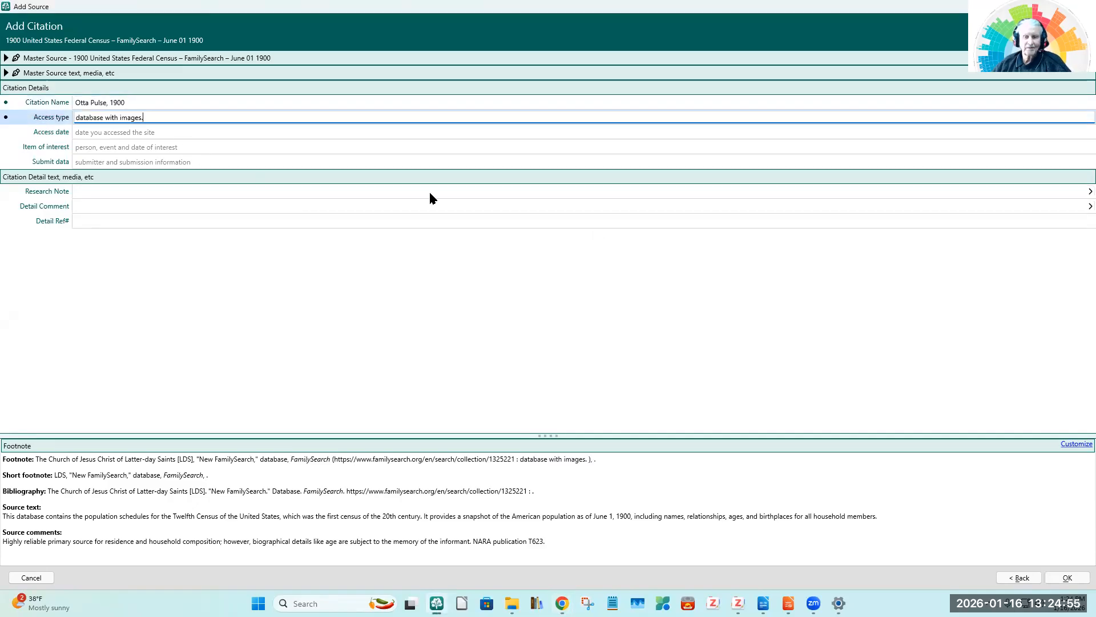
key(alt+Tab)
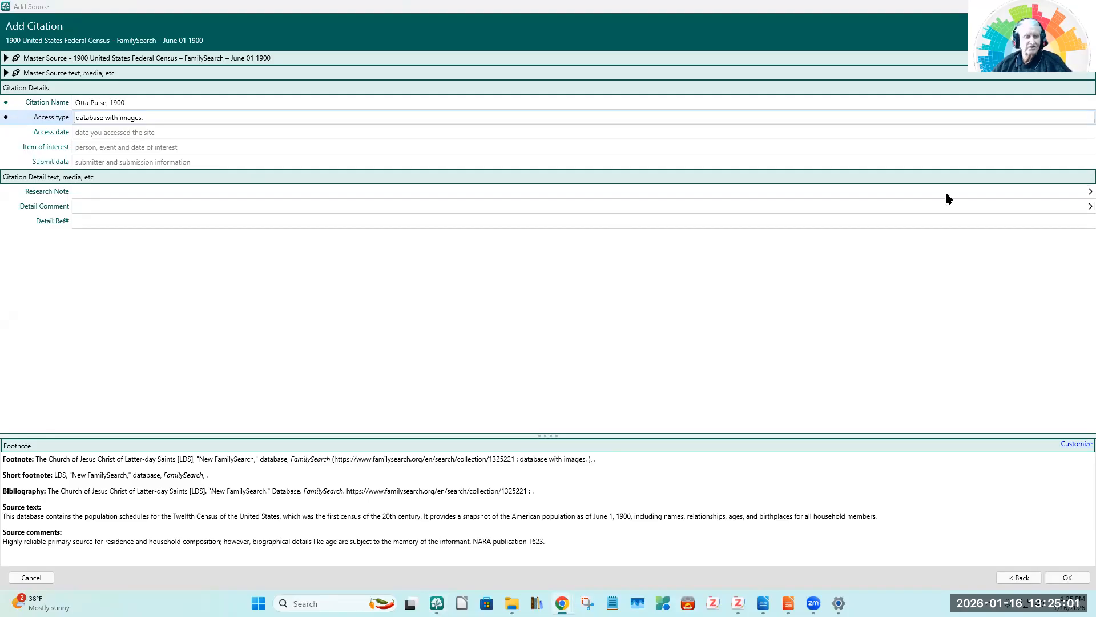
click(106, 136)
text(15 June 2025.)
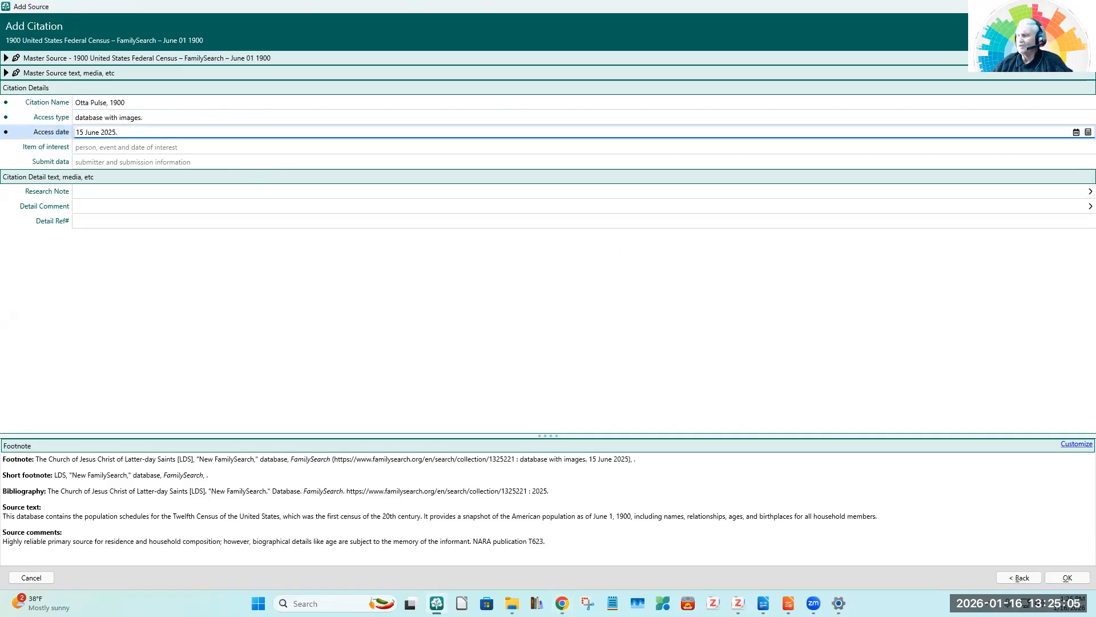
Step: Copy Gemini's item of interest (person, birthplace, birth year and ARK link) and the submit data citing NARA publication T623, roll 1339, into the citation
key(alt+Tab)
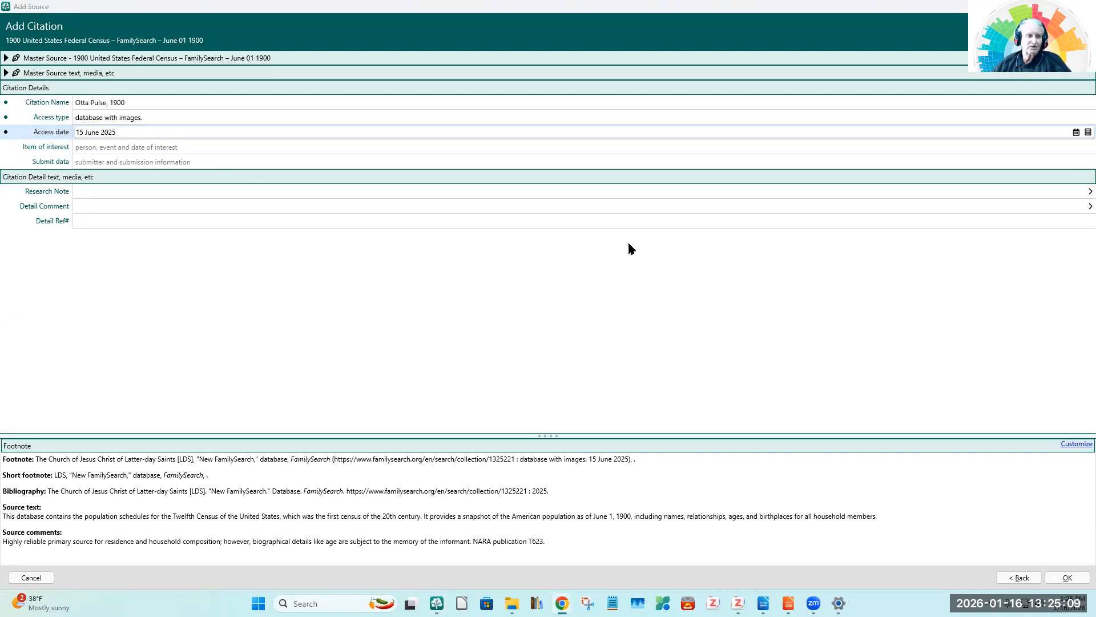
click(102, 143)
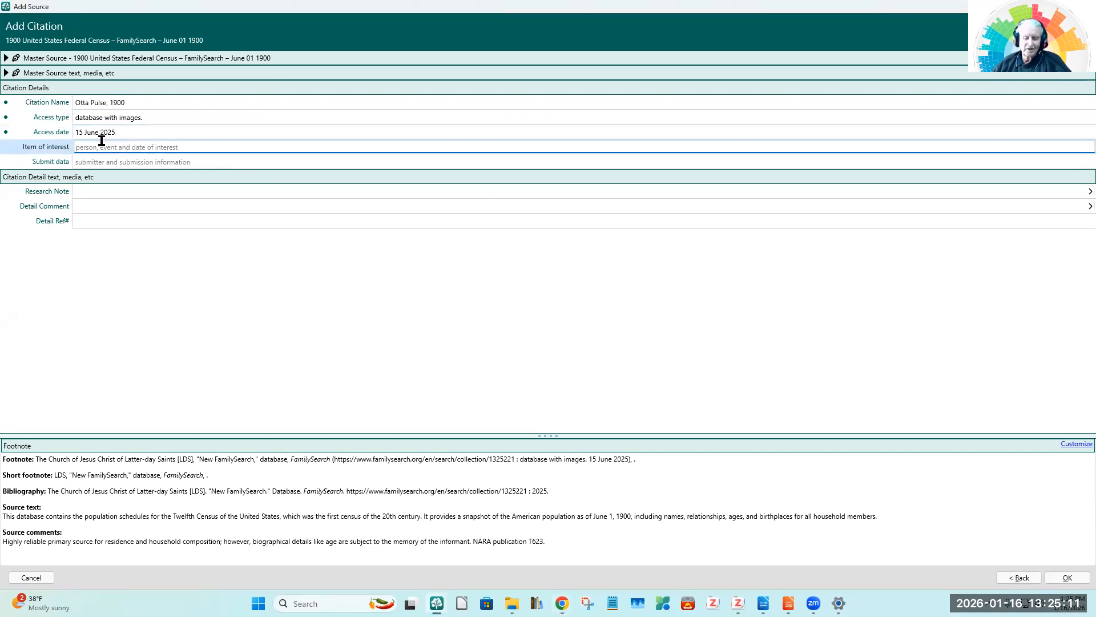
text(Otta Pulse, Kansas, 1866 - https://www.familysearch.org/ark:/61903/1:1:MMGV-W4N.)
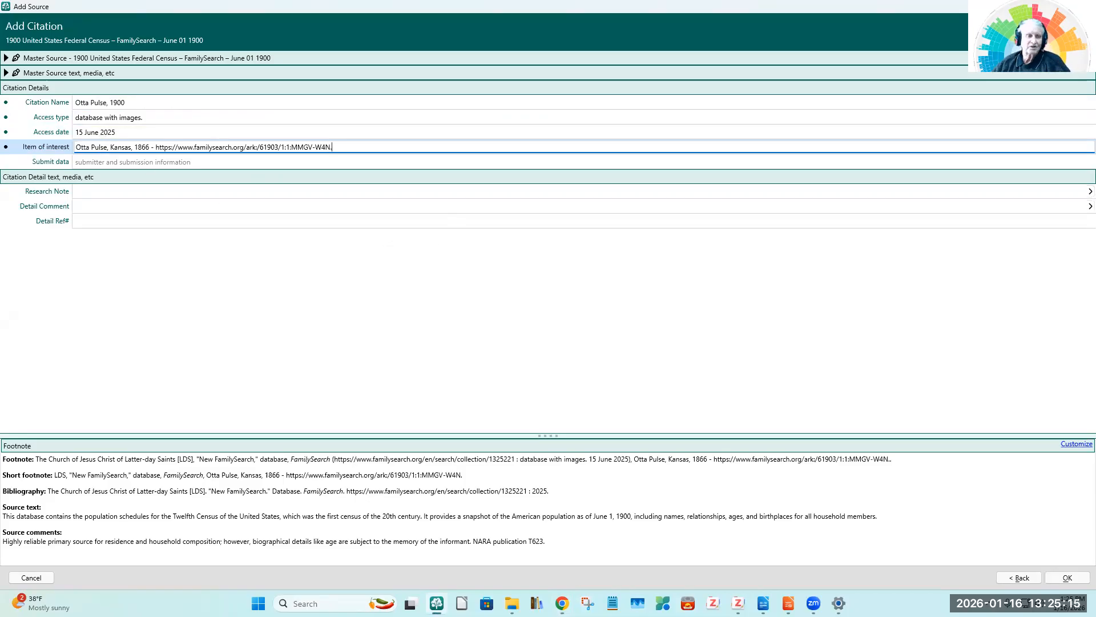
key(alt+Tab)
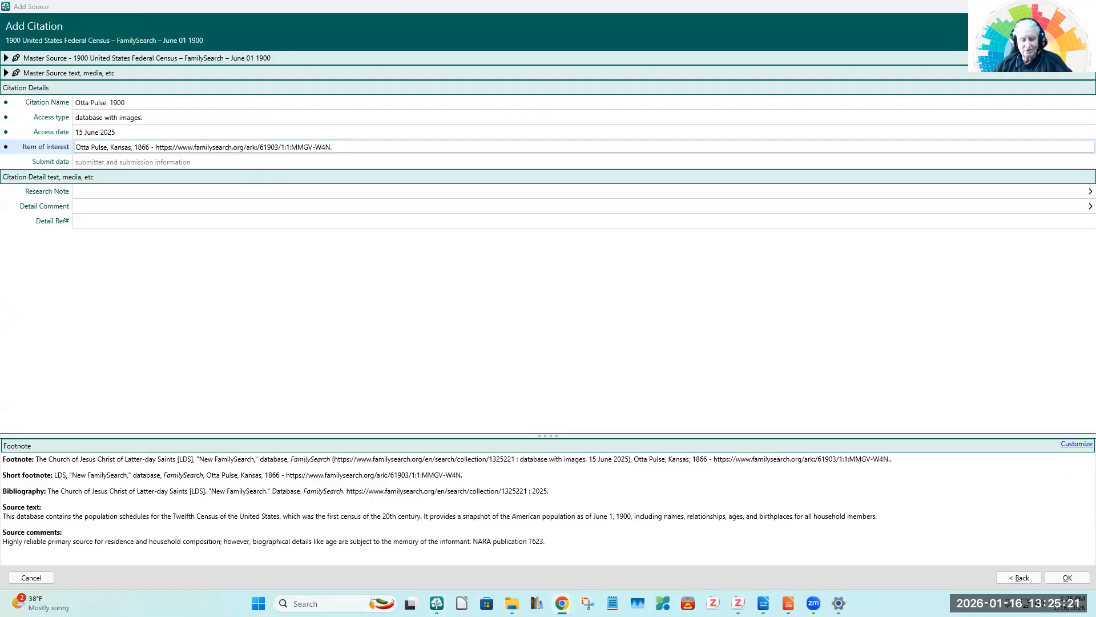
click(86, 161)
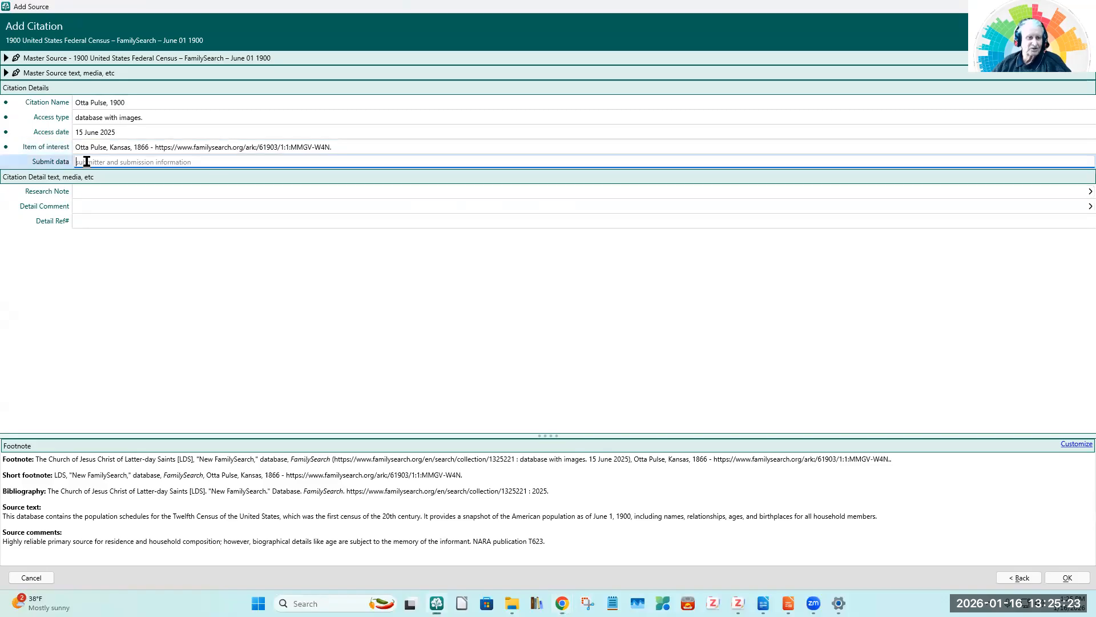
text(FamilySearch (https://www.familysearch.org), "United States Census, 1900," database with images, entry for Beverly W Pulse and Otta Pulse, Guthrie, Logan, Oklahoma Territory; citing NARA microfilm publication T623, roll 1339.)
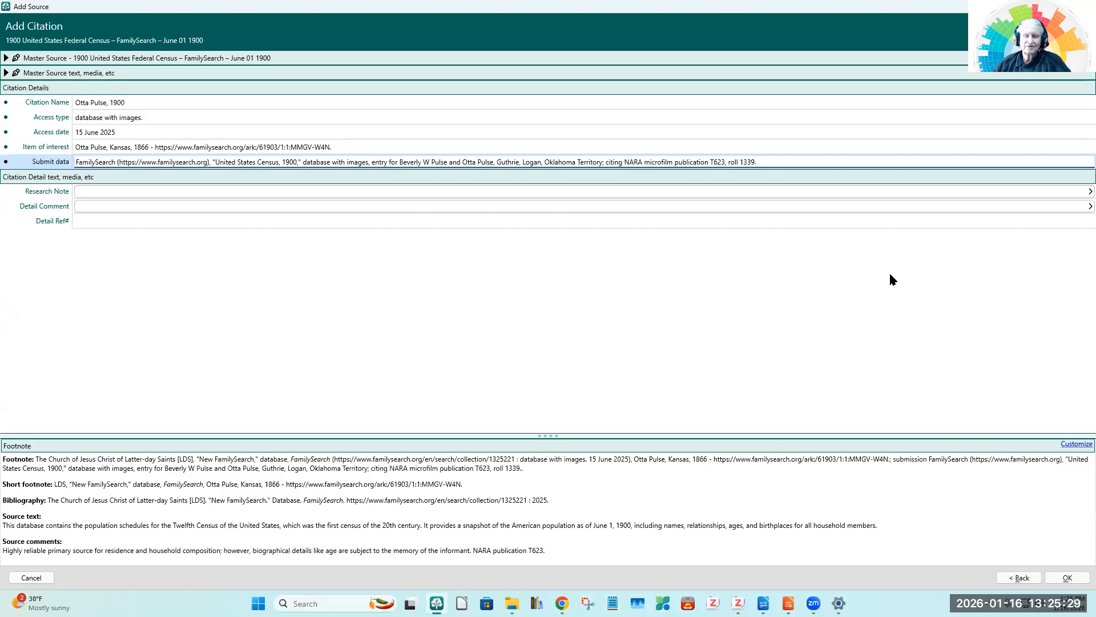
Step: Copy Gemini's household transcription, covering the head of household, occupation, home and family members, into the citation's Research Note
key(alt+Tab)
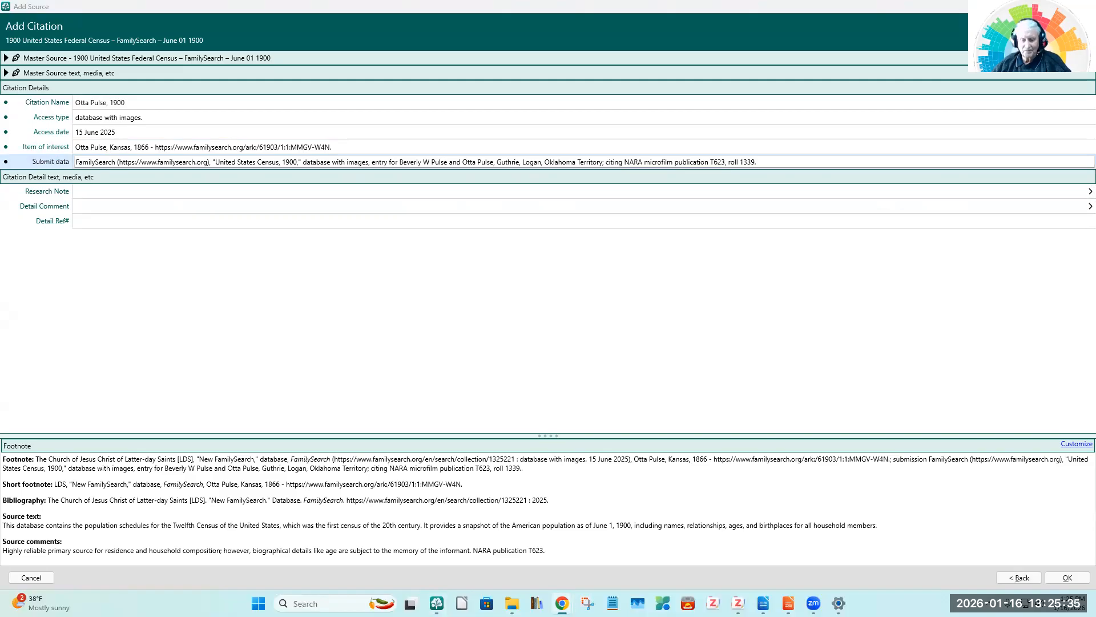
click(88, 191)
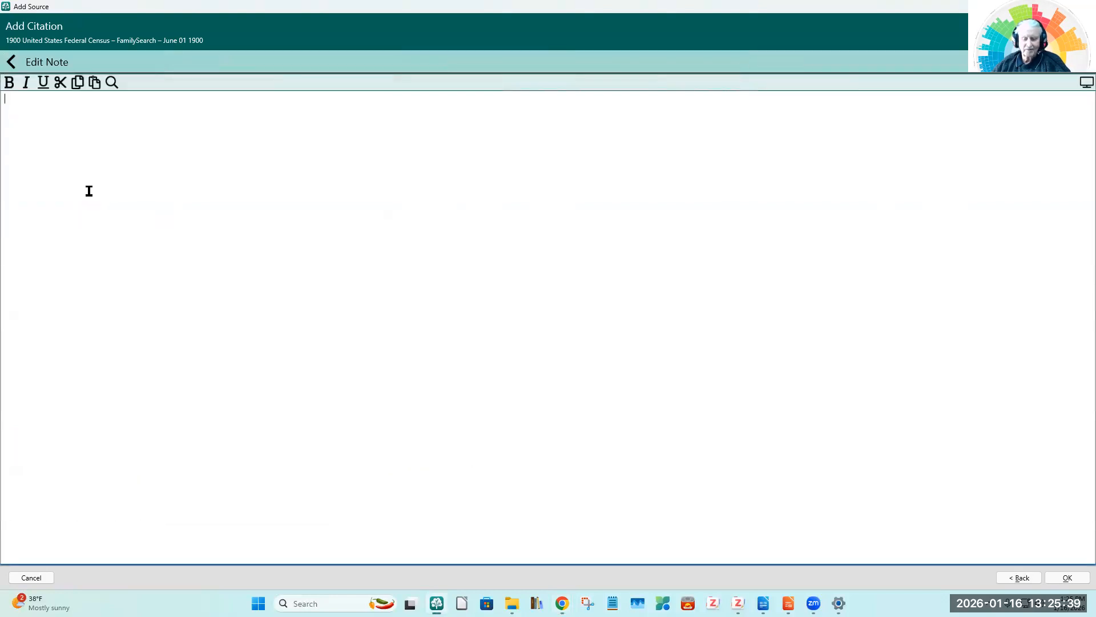
text(Head of Household: Beverly W Pulse. Age: 43. Sex: Male. Race: White. Birth: Aug 1857, Illinois. Occupation: Carpenter. Home: Rented house (R), House (H). Family members include wife Otta (34), and children Clyde O (13), Meta F (11), Mayble A (8), Harry B (5), and Lois O (1).)
click(10, 63)
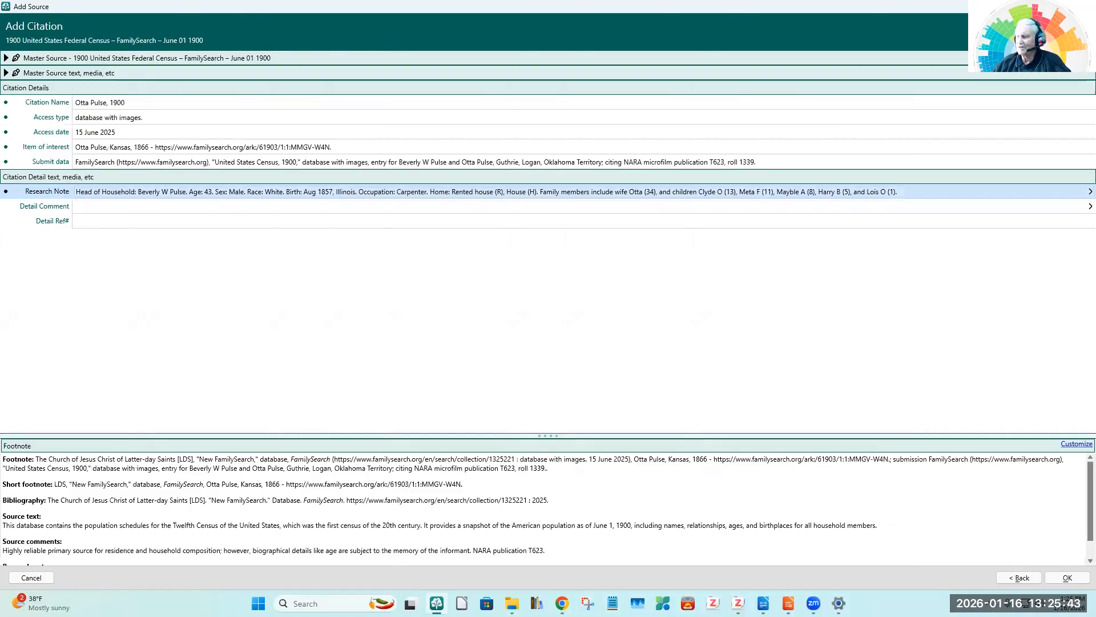
Step: Copy Gemini's comment starting "ED 136/Sheet 23B/Line 86/Family 502", with census place, evidence type and enumeration date, into the Detail Comment
key(alt+Tab)
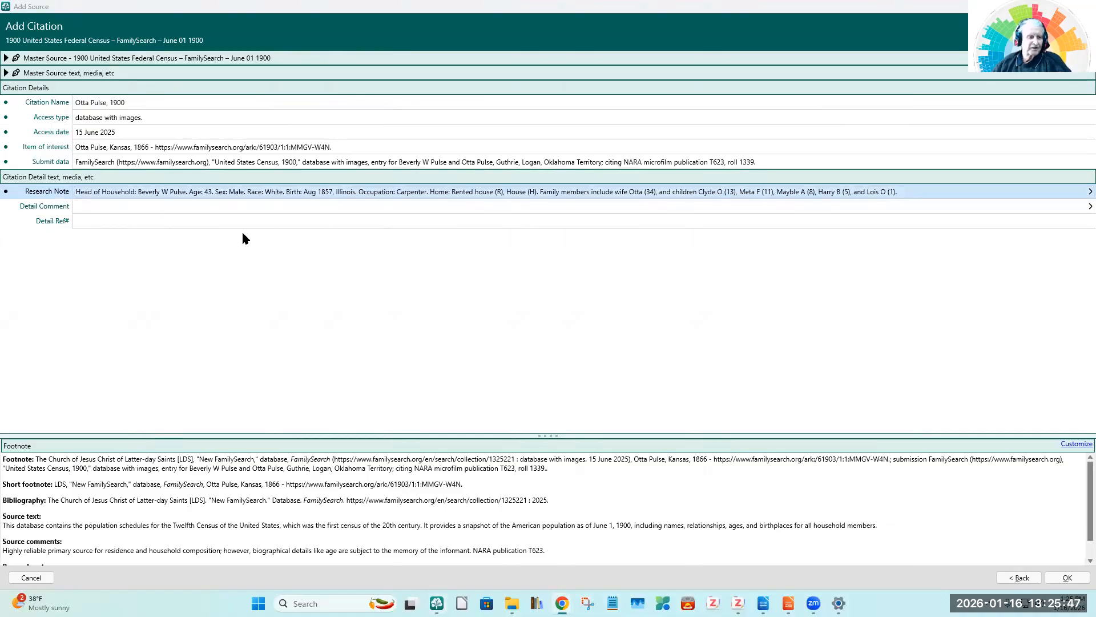
click(104, 206)
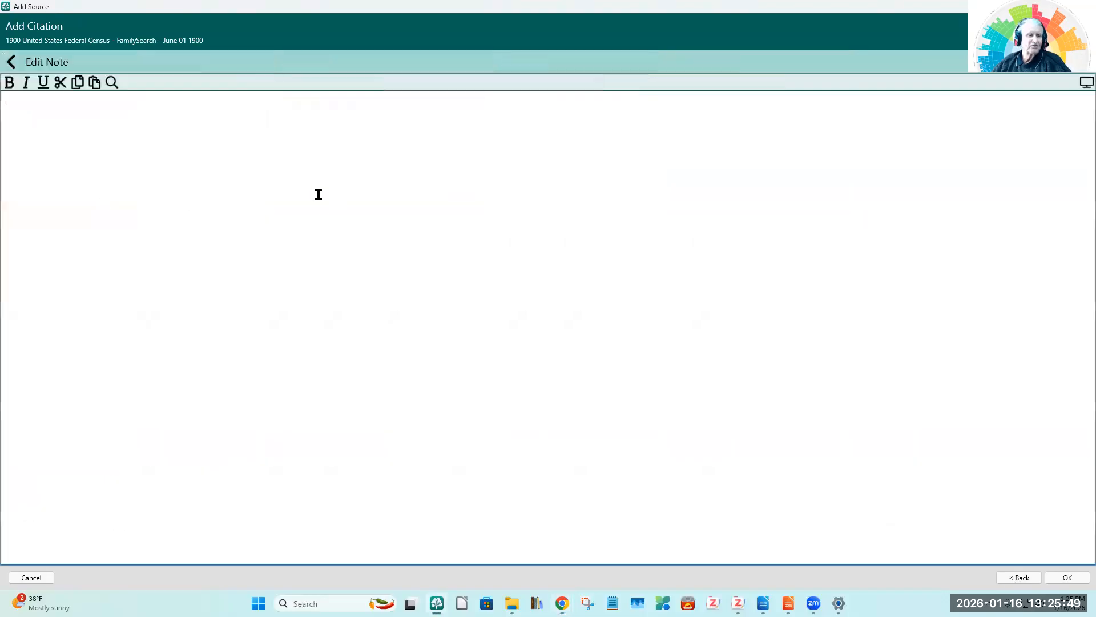
text(ED 136/Sheet 23B/Line 86/Family 502; Oklahoma Territory, Logan County, Guthrie Township, Ward 1; Evidence: Direct for residence and family structure; Enumerated 14 June 1900.)
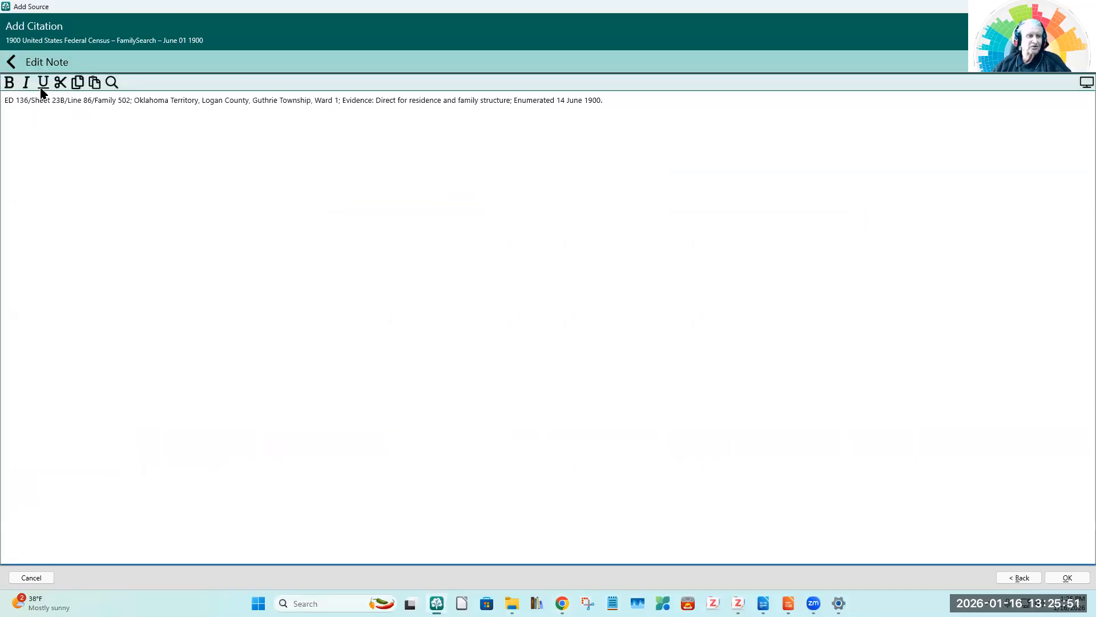
click(12, 62)
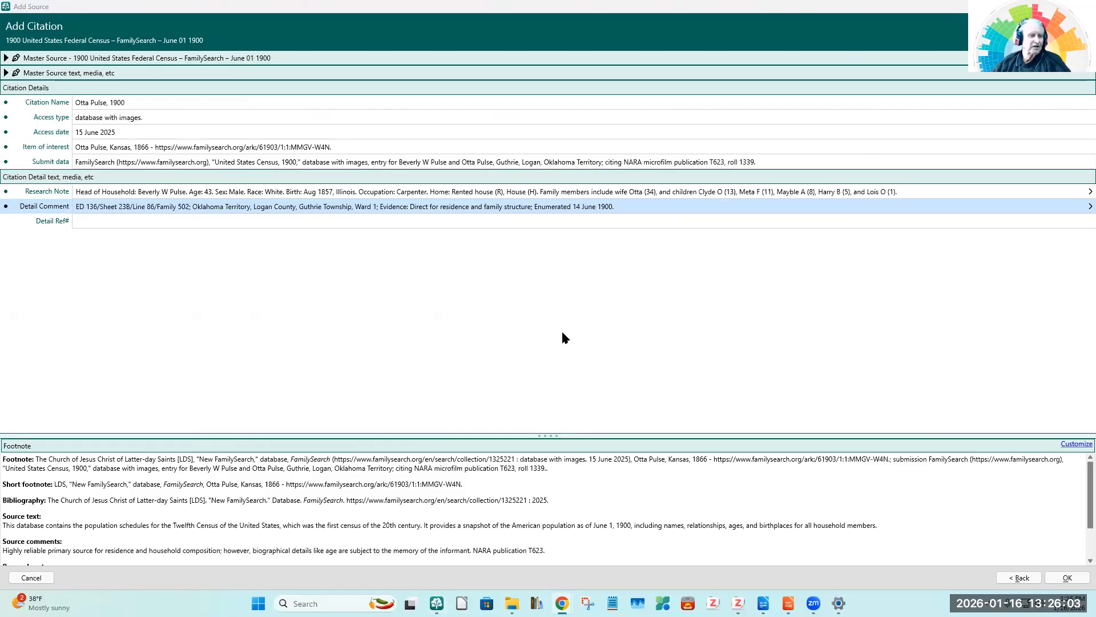
Step: Fill the Detail Ref# with the Person ID and ARK URL from Gemini's answer, and save the new citation
click(103, 218)
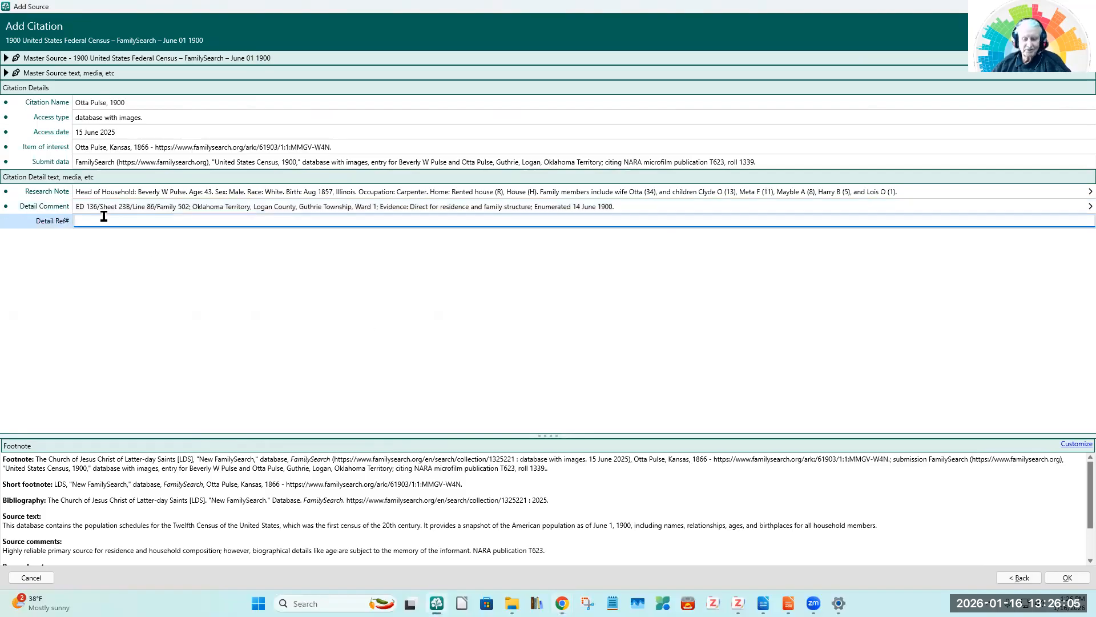
text(Person ID: L81G-7J4; ARK: https://www.familysearch.org/ark:/61903/1:1:MMGV-W4N.)
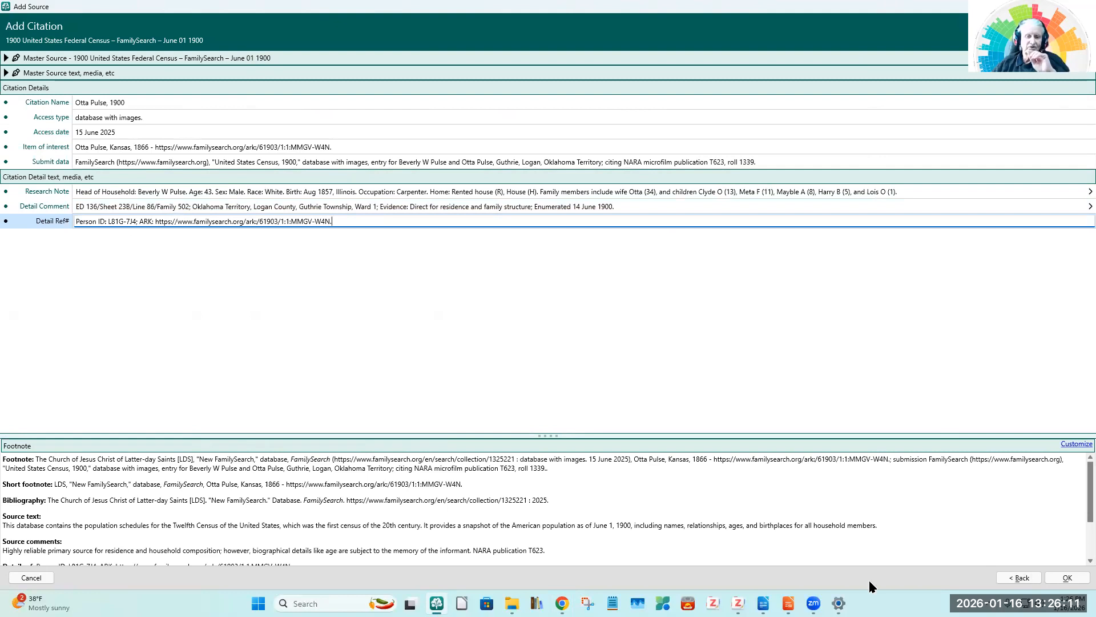
click(1068, 578)
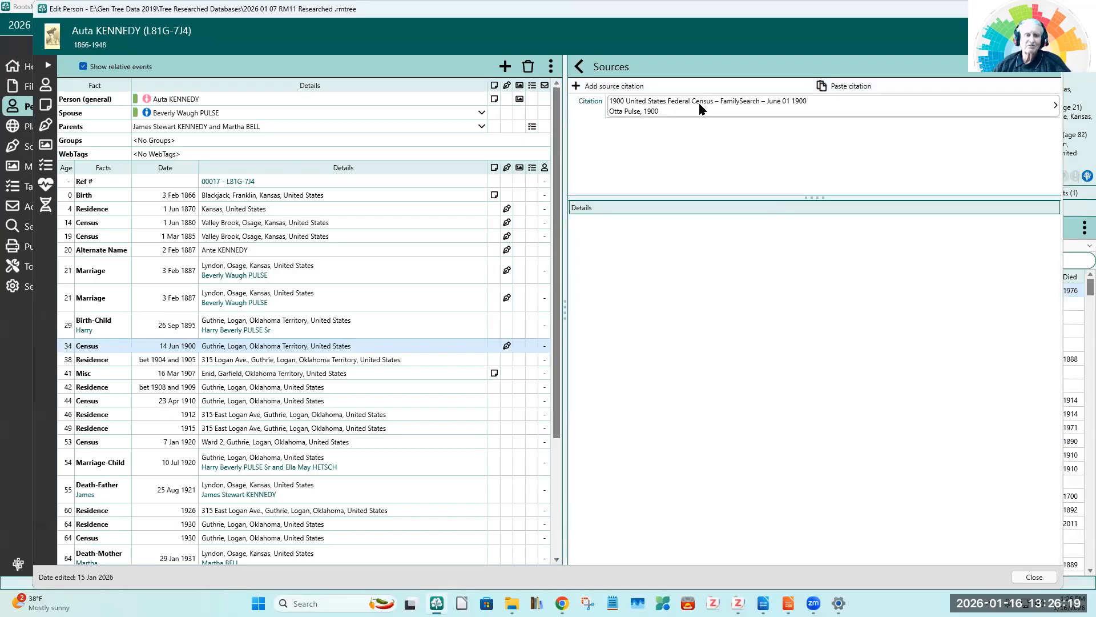
Step: Reopen the saved 1900 census citation and attach the existing FamilySearch.com repository to its master source
click(672, 110)
click(674, 113)
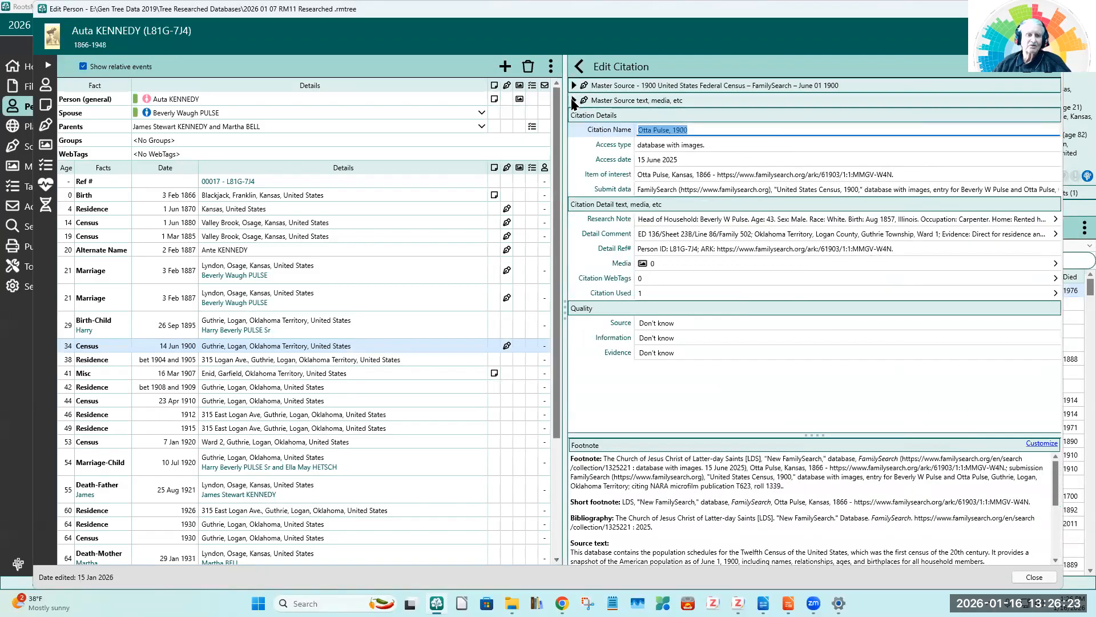
click(574, 85)
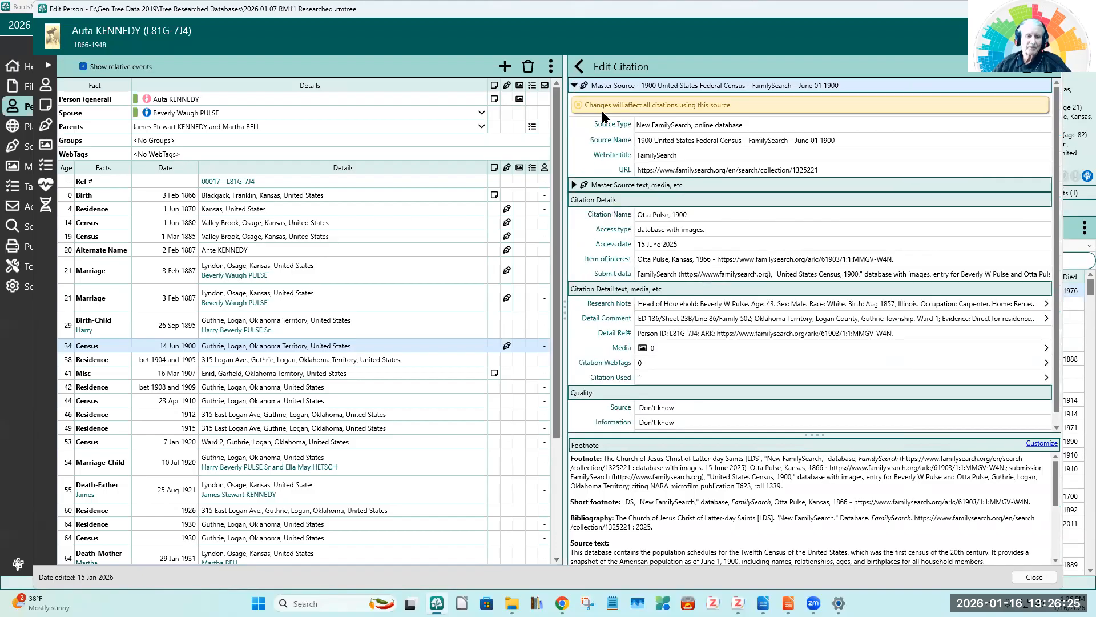
click(574, 185)
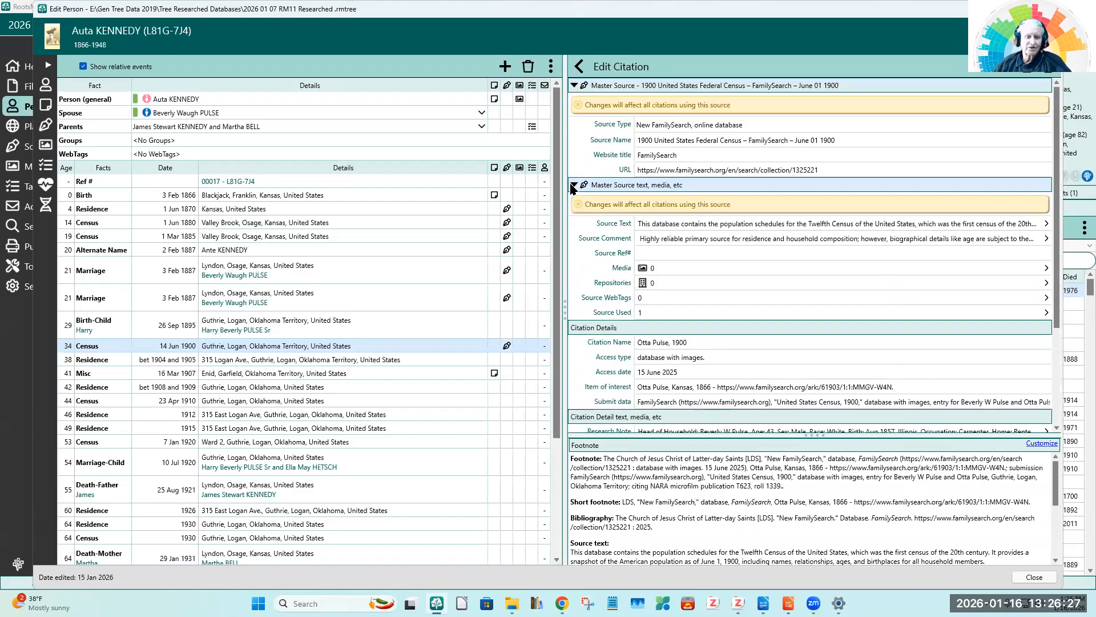
click(657, 283)
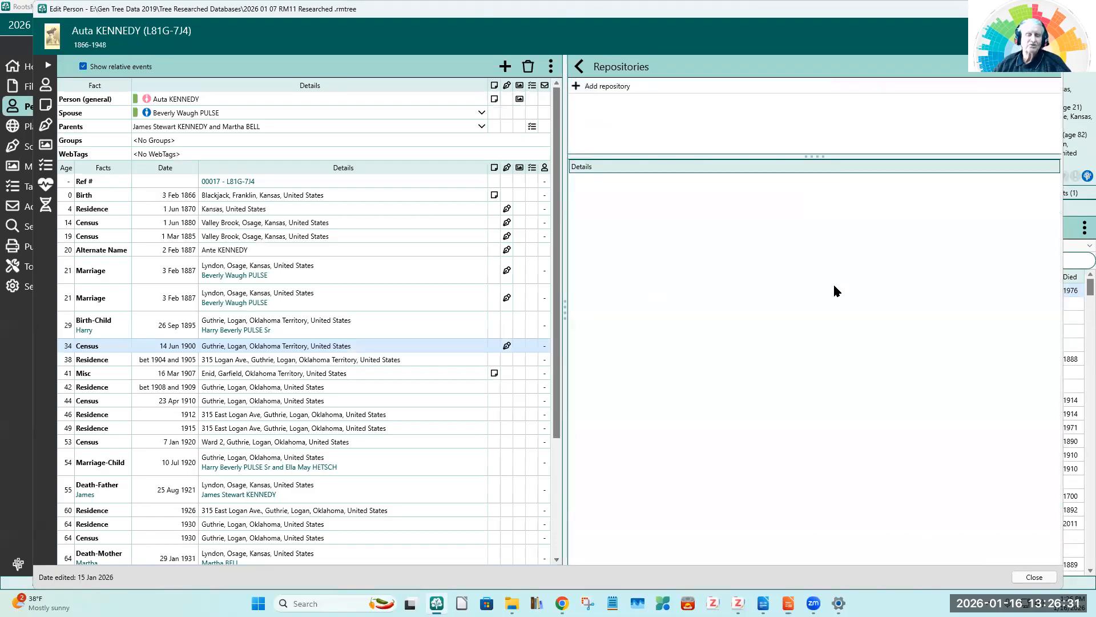
click(589, 86)
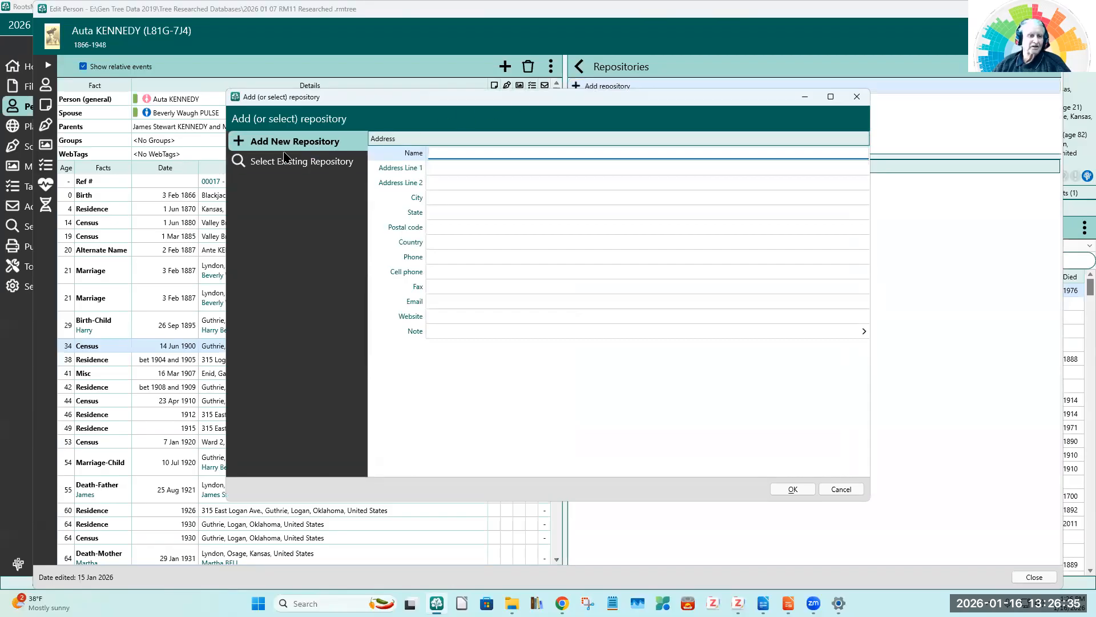
click(263, 165)
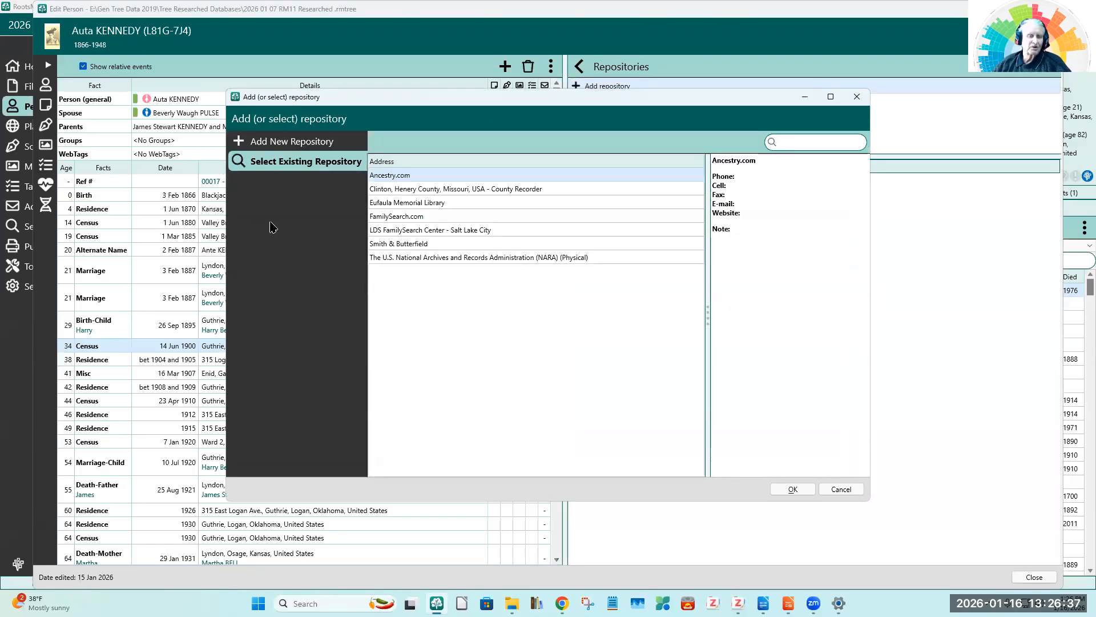
click(412, 219)
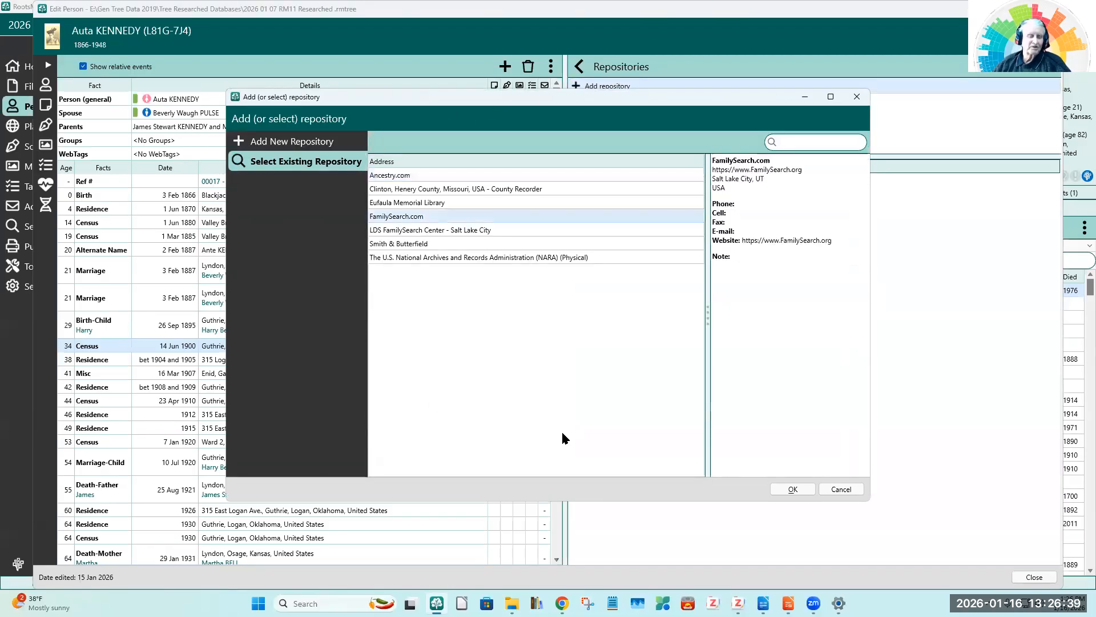
click(793, 489)
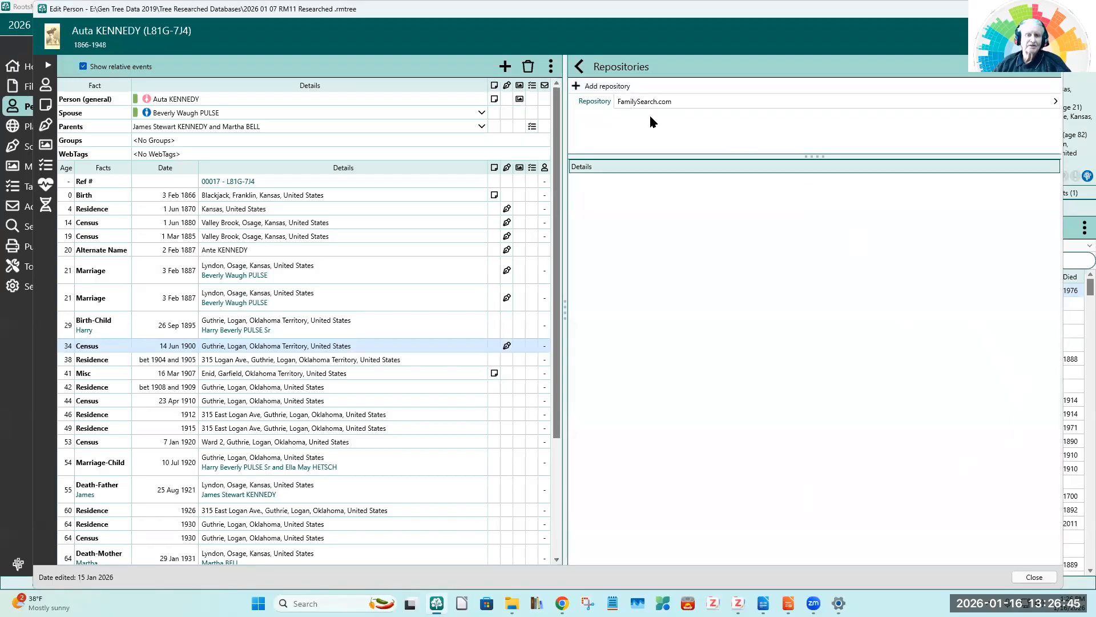
click(580, 68)
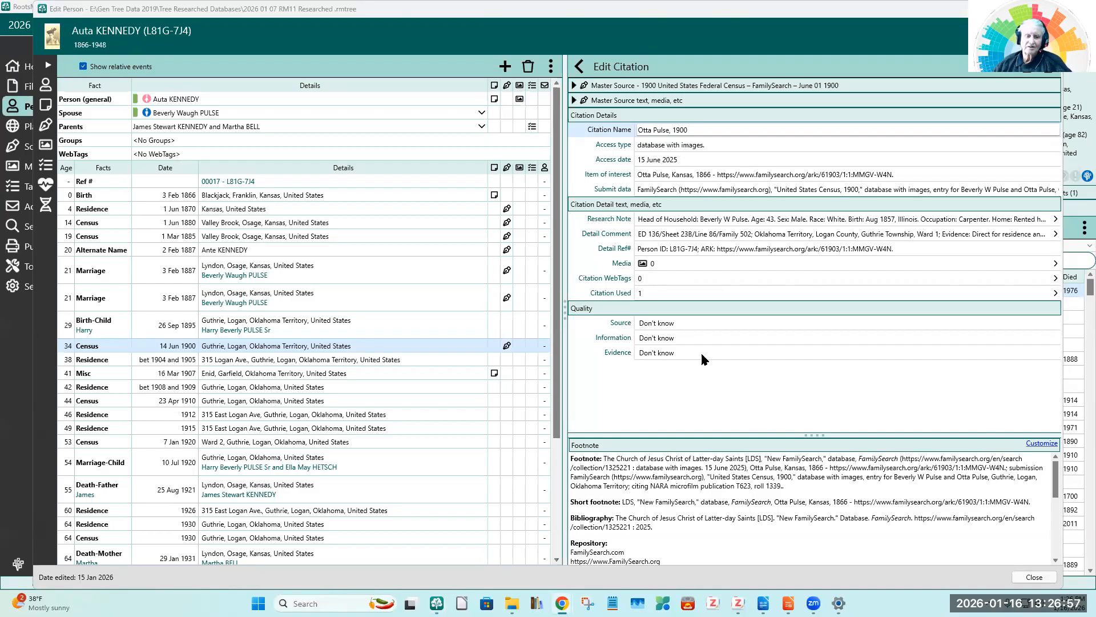
Step: Rate the citation's quality as Original source, Secondary information and Direct evidence
click(656, 323)
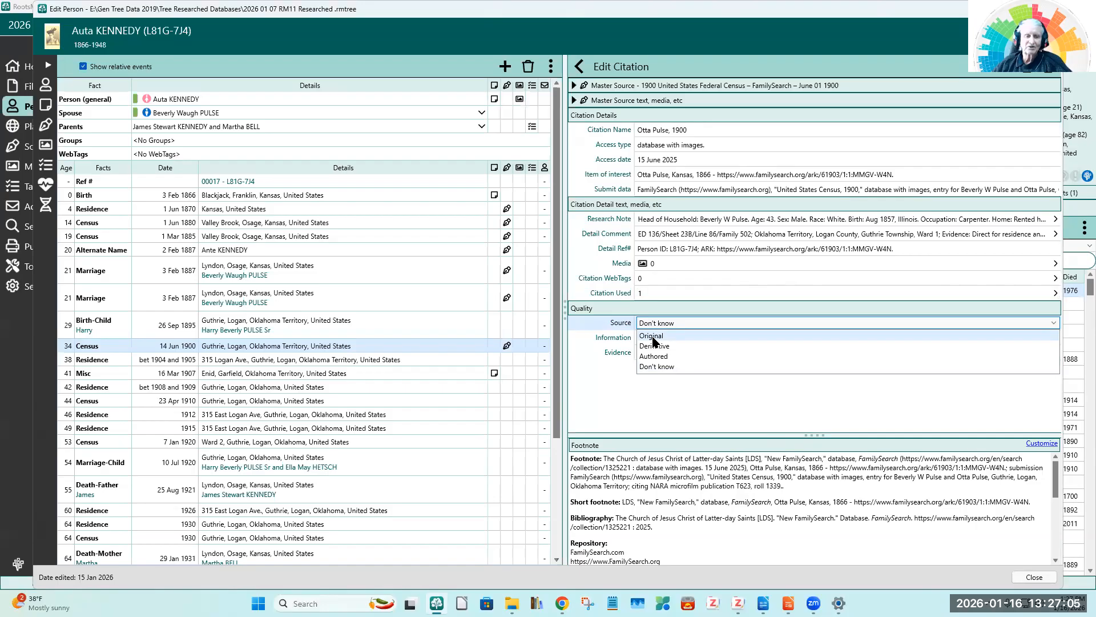
click(653, 336)
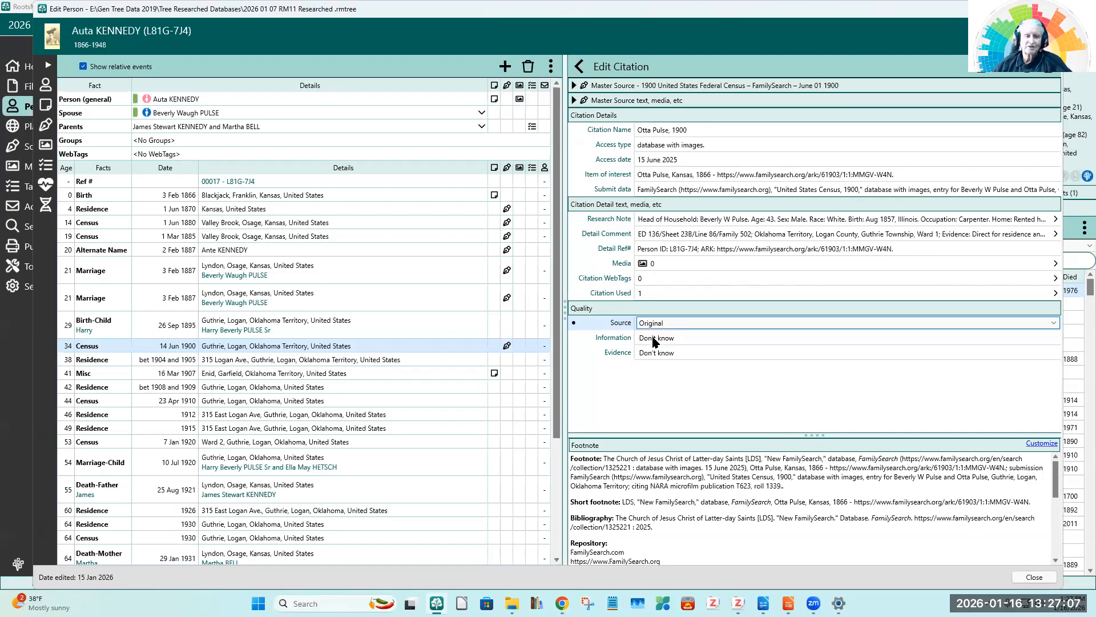
click(653, 339)
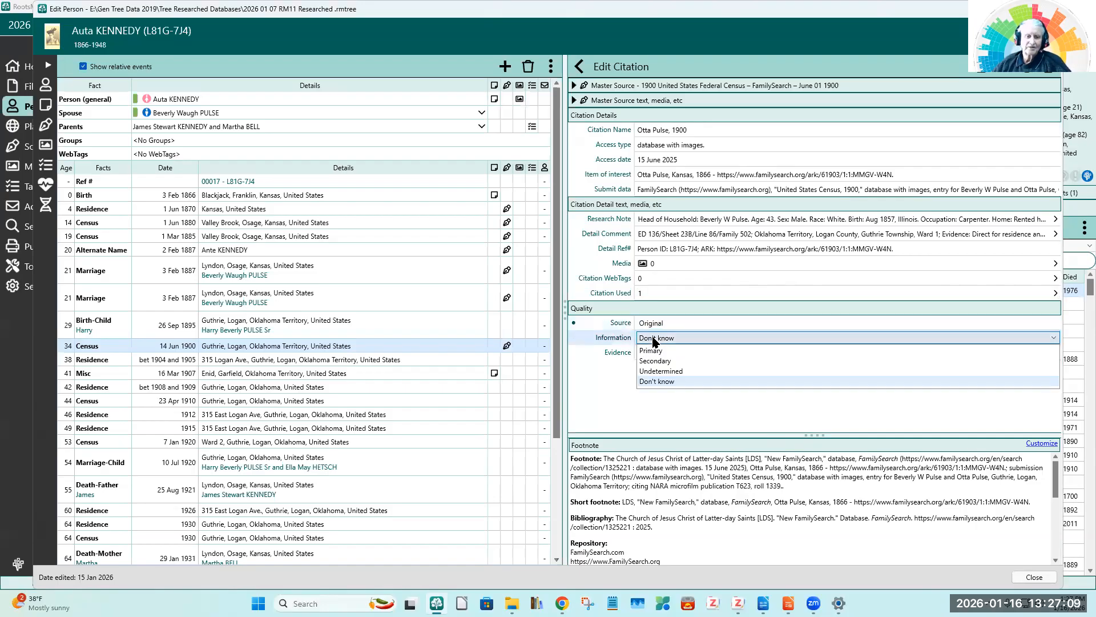
click(654, 361)
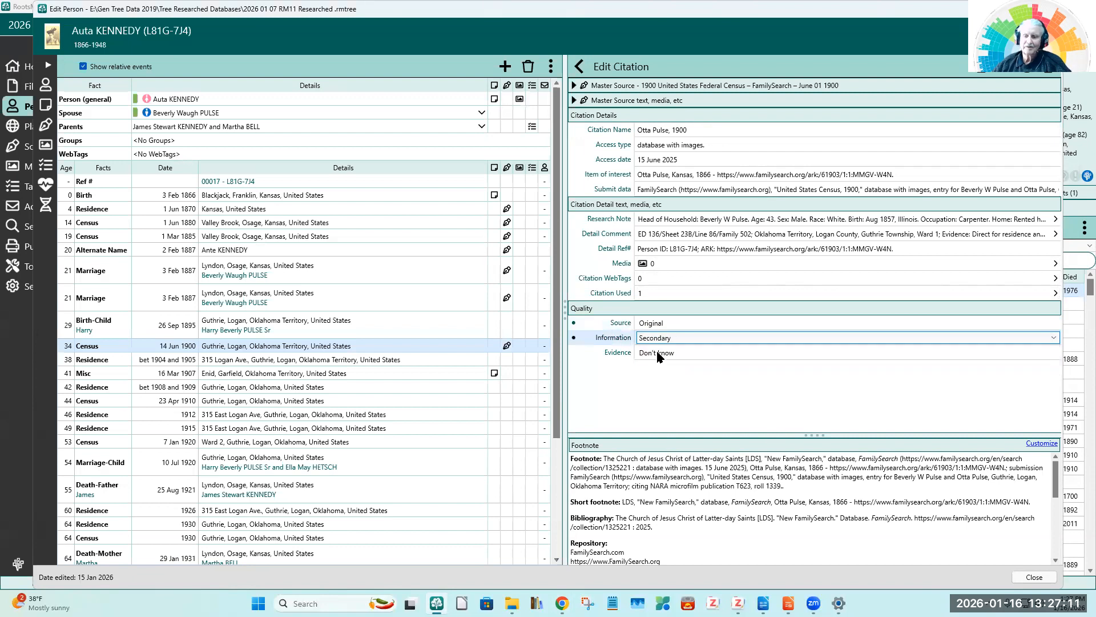
click(658, 353)
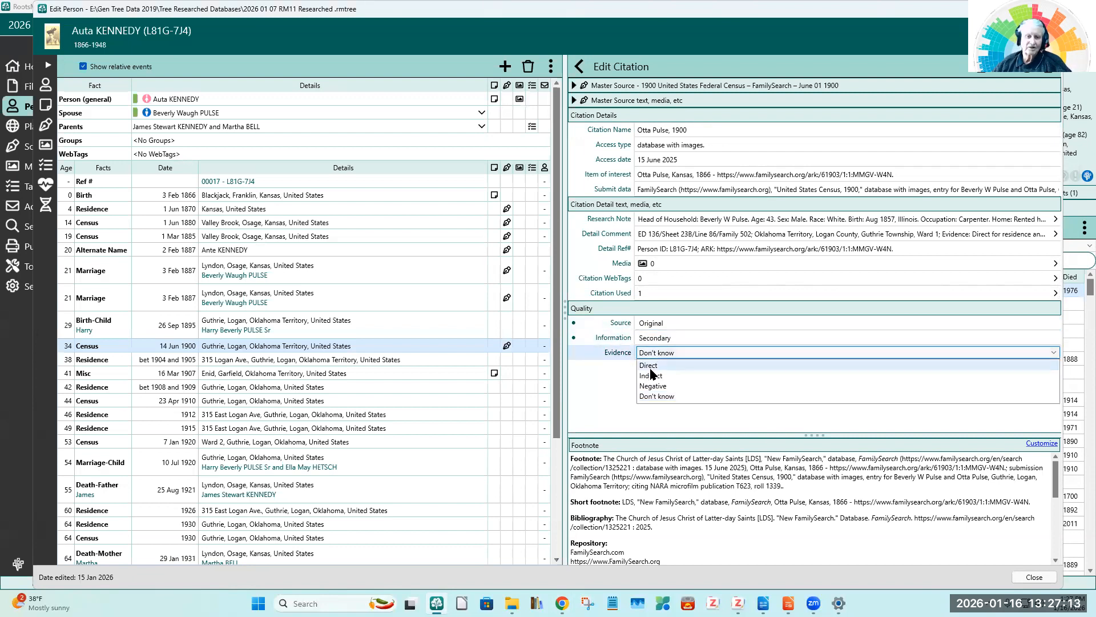
click(651, 367)
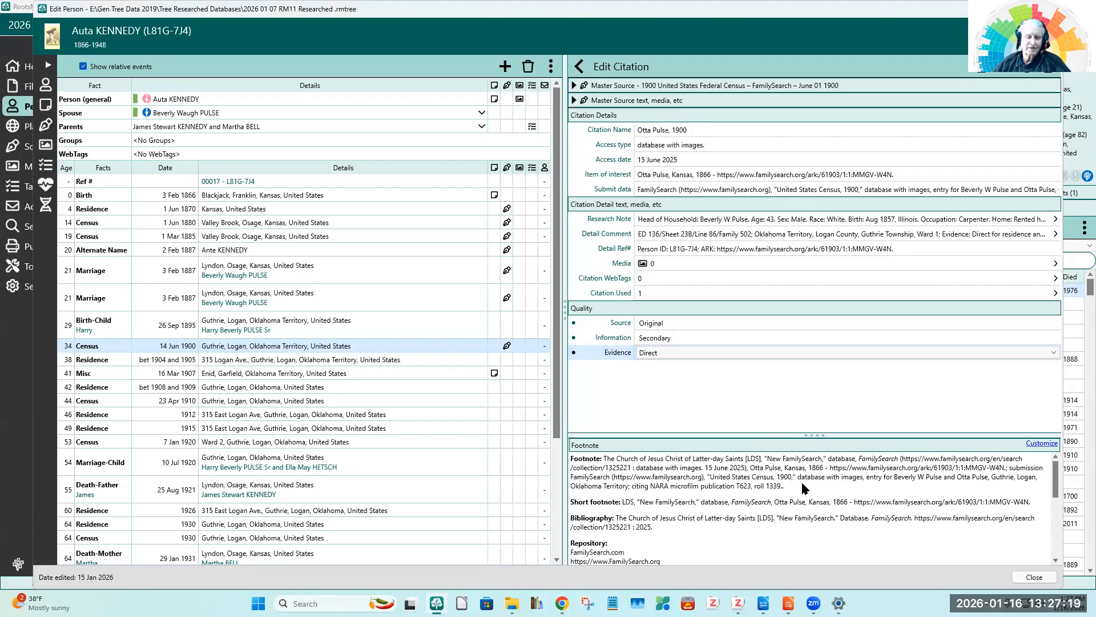
Step: Review the citation's full footnote preview through the detail comments, and close the person's record
drag(785, 487, 605, 463)
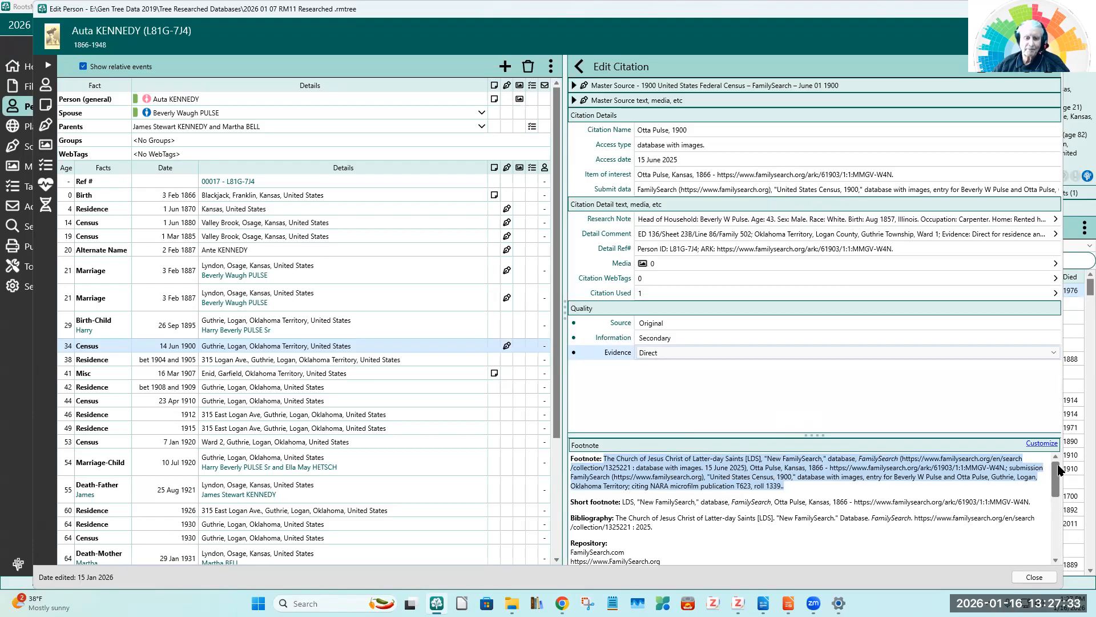
drag(1058, 470, 1058, 513)
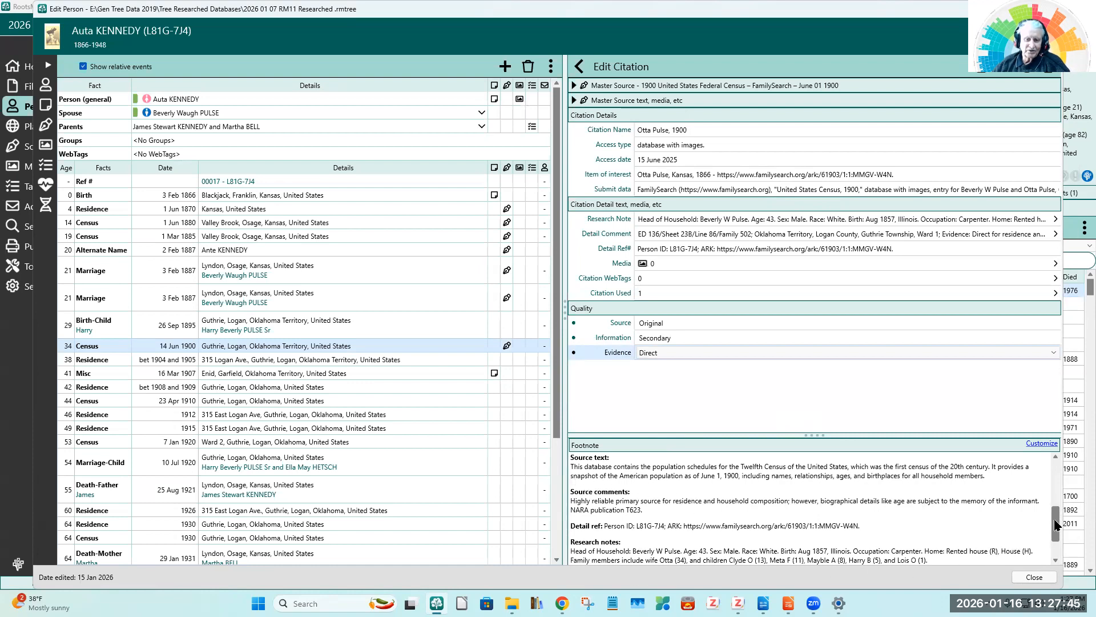
drag(1055, 525, 1059, 553)
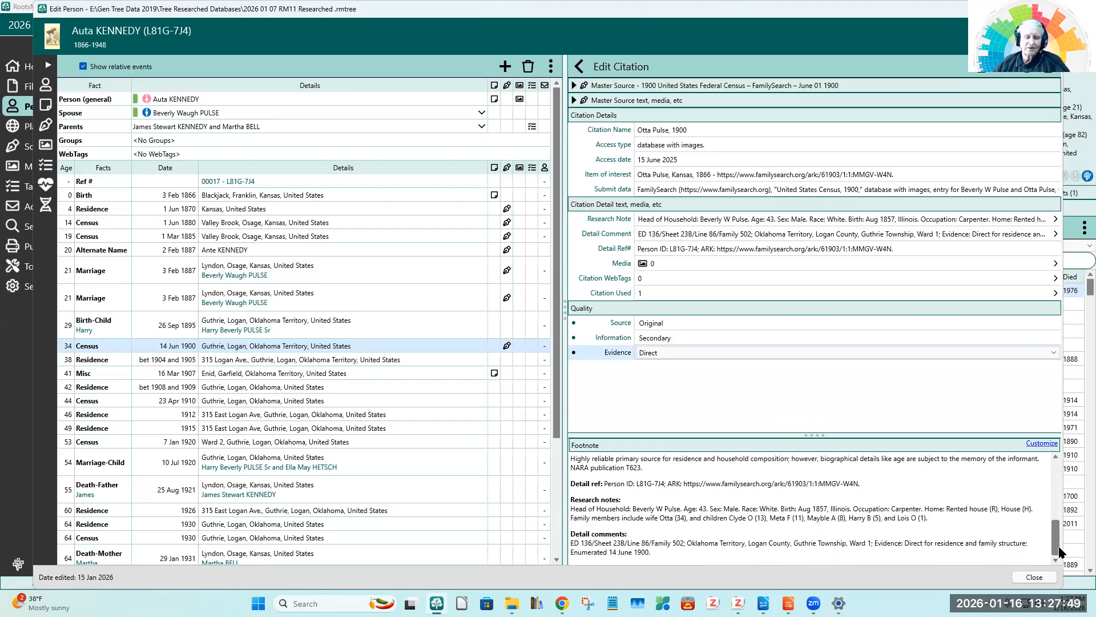
click(1034, 577)
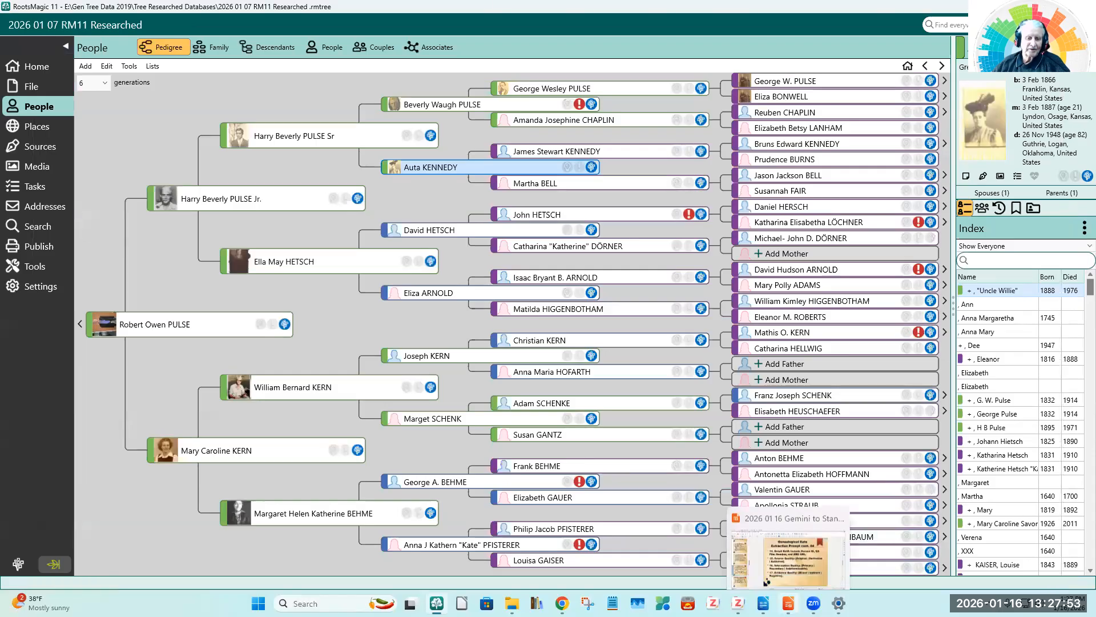
Step: Switch to the LibreOffice Impress presentation and show the "RootsMagic11 Bibliography verses Zotero" slide
click(788, 603)
click(117, 502)
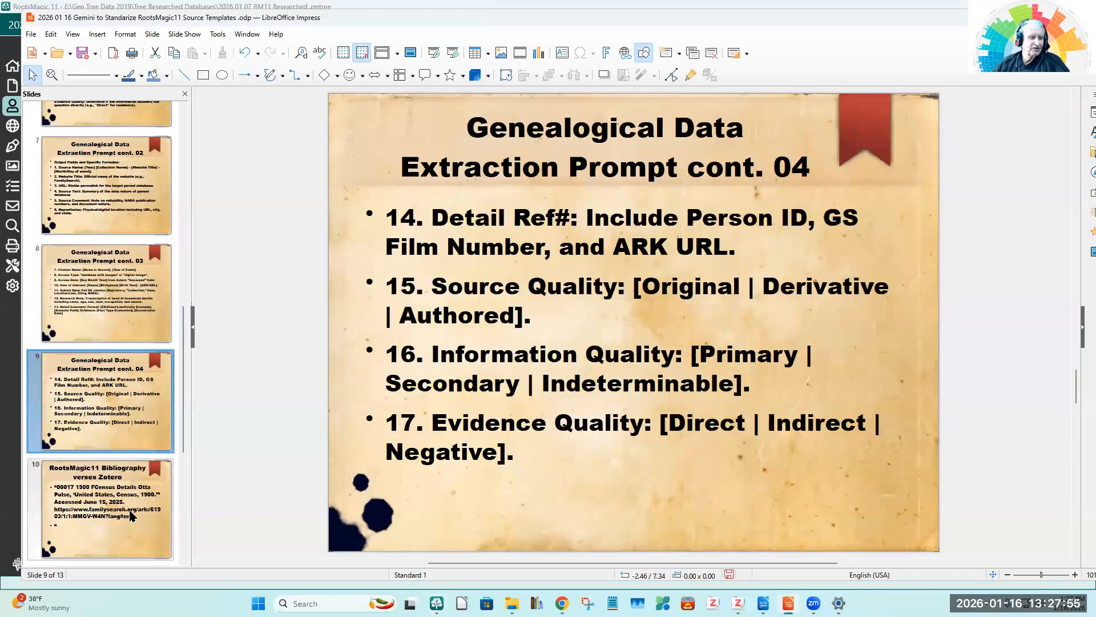